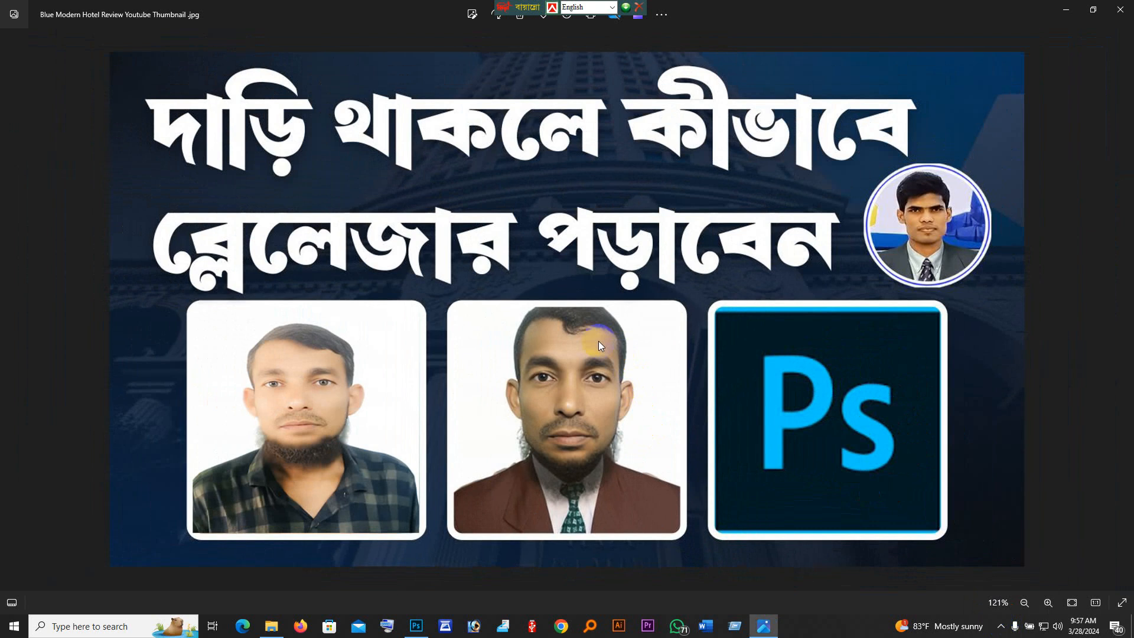
- Examine the tutorial thumbnail image, comparing the original portrait with the version wearing a blazer and tie
scroll(597, 341, down, 4)
scroll(599, 342, up, 4)
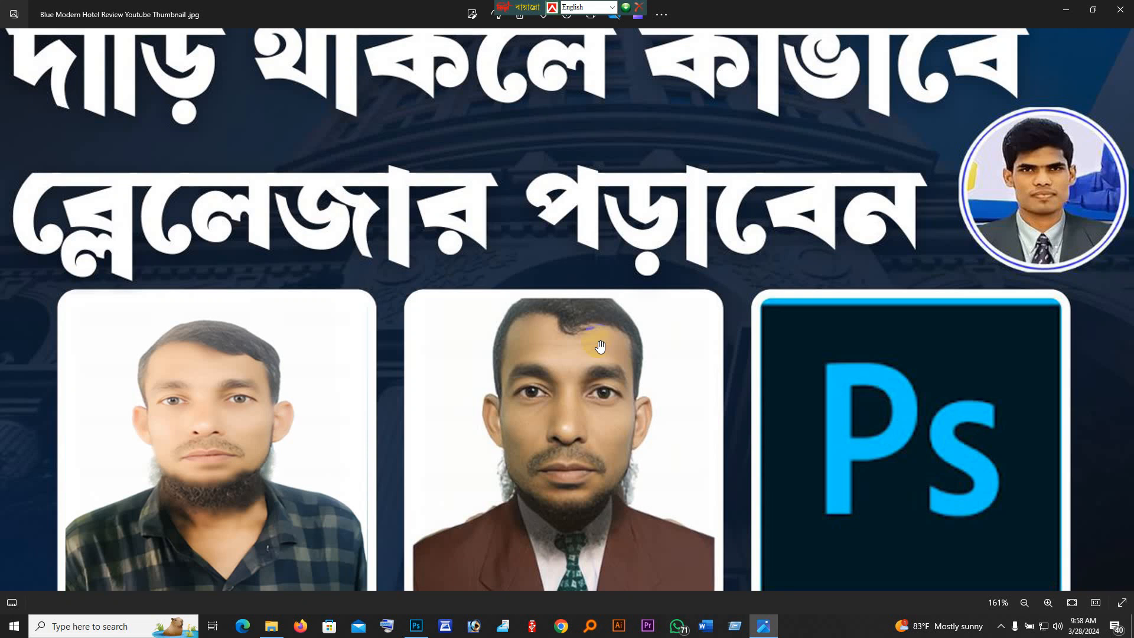
scroll(600, 346, down, 3)
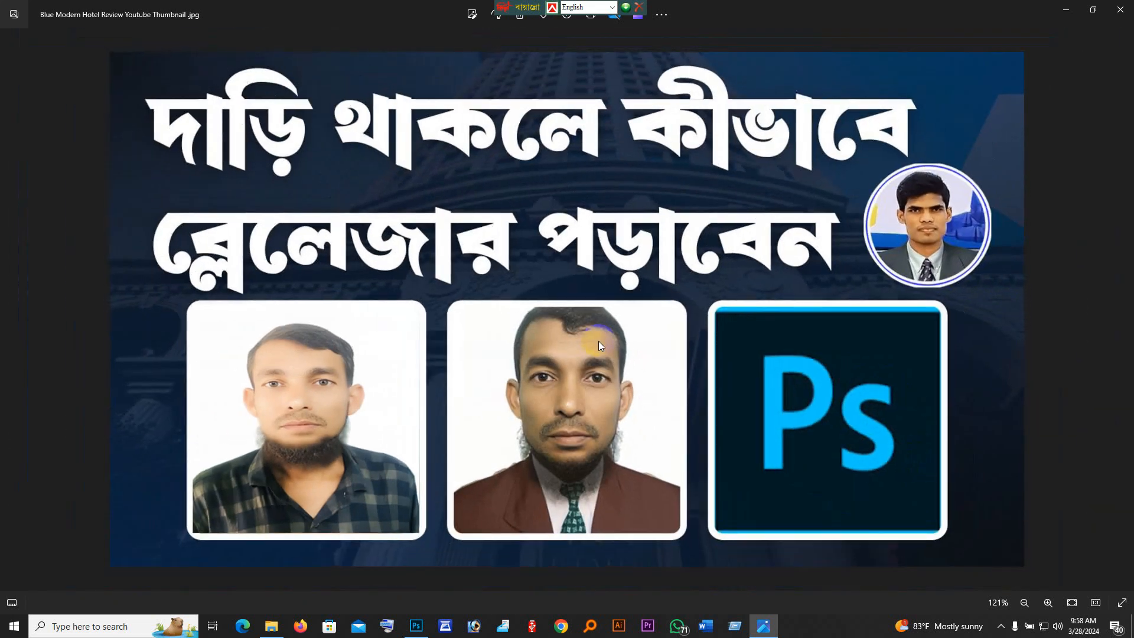
scroll(598, 341, down, 2)
scroll(598, 342, up, 3)
scroll(600, 347, down, 2)
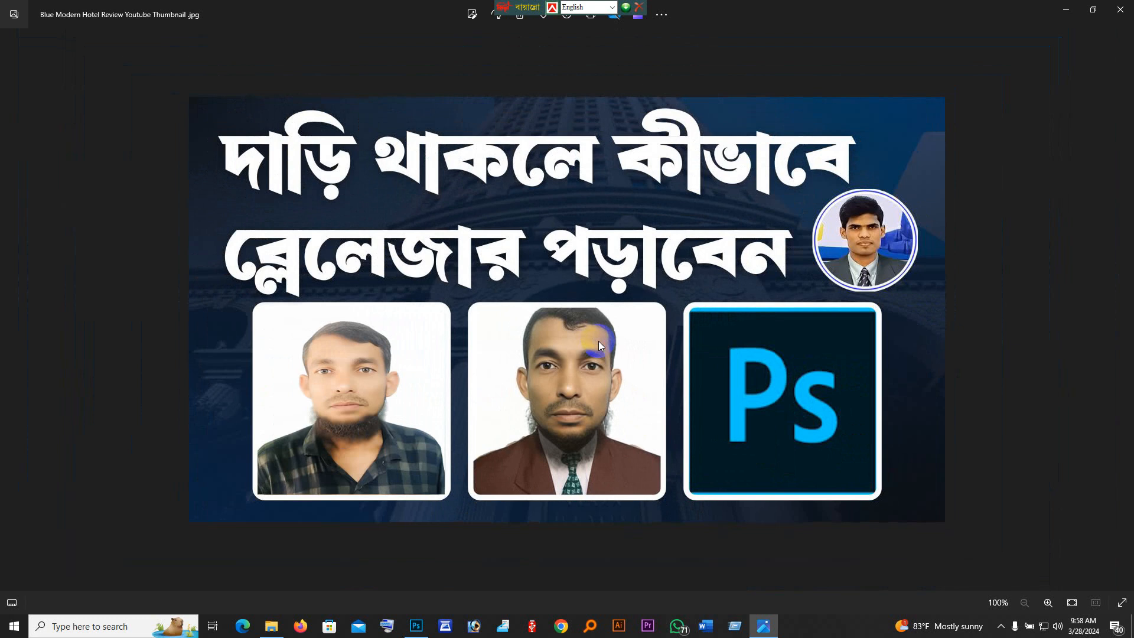
scroll(593, 391, up, 3)
scroll(594, 391, down, 3)
- Switch from the image viewer to Photoshop and shift the portrait layer slightly downward on the canvas
click(1121, 10)
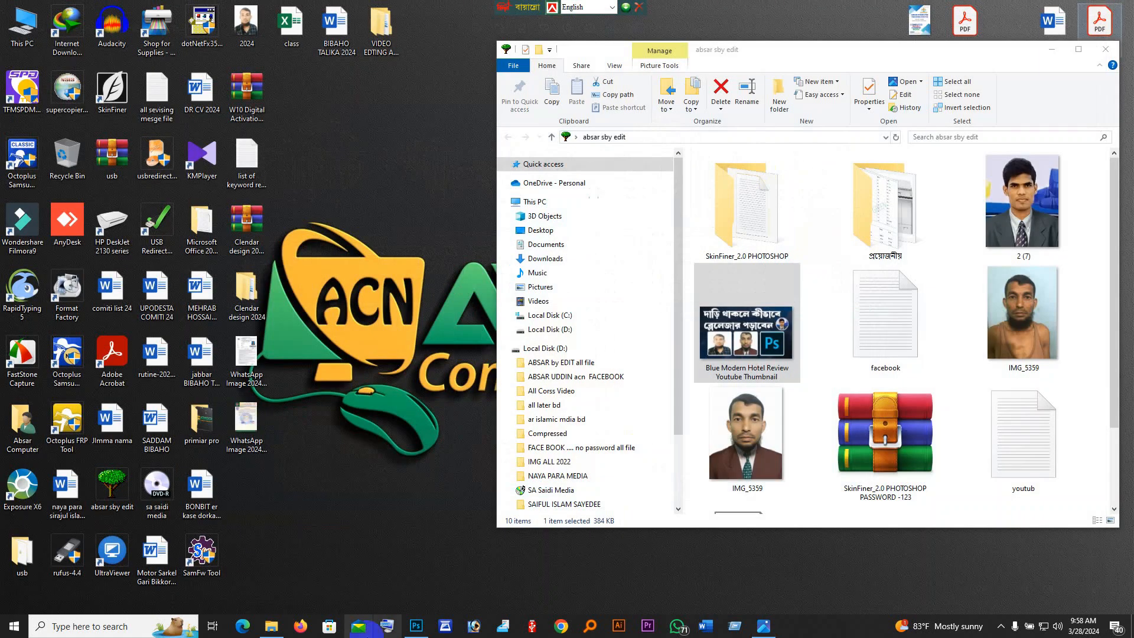
click(416, 626)
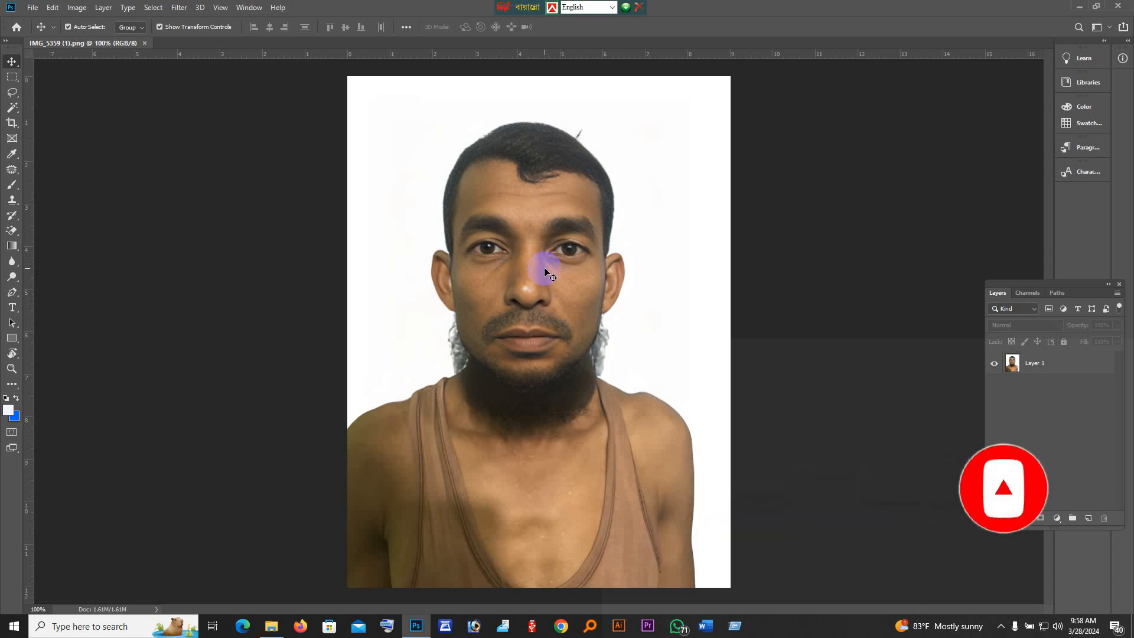
ctrl+click(553, 297)
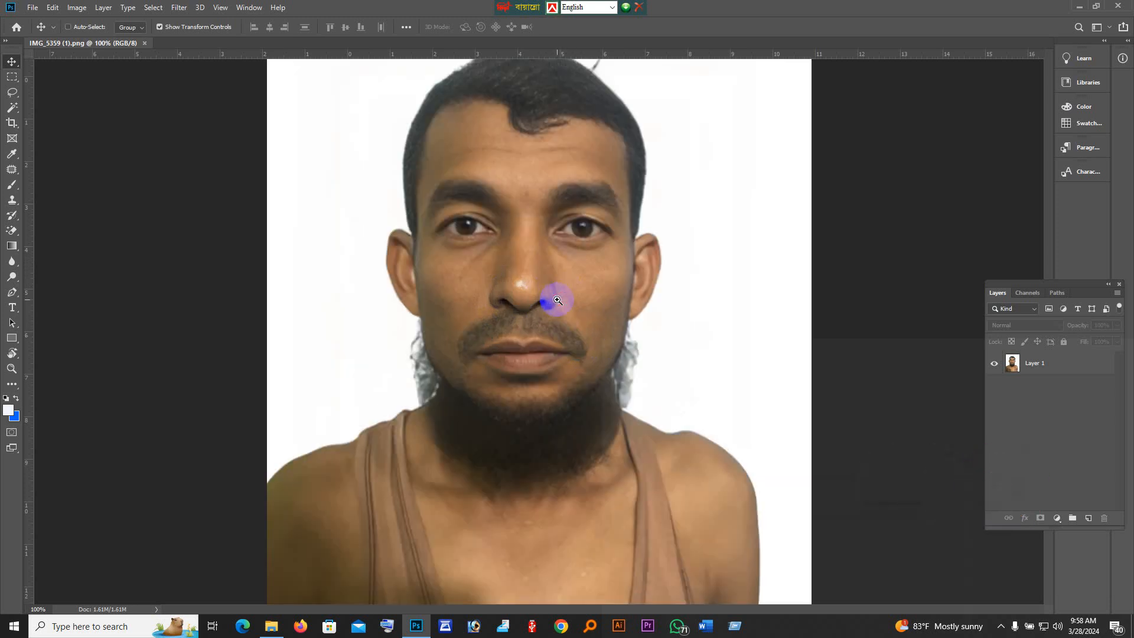
drag(547, 319, 541, 397)
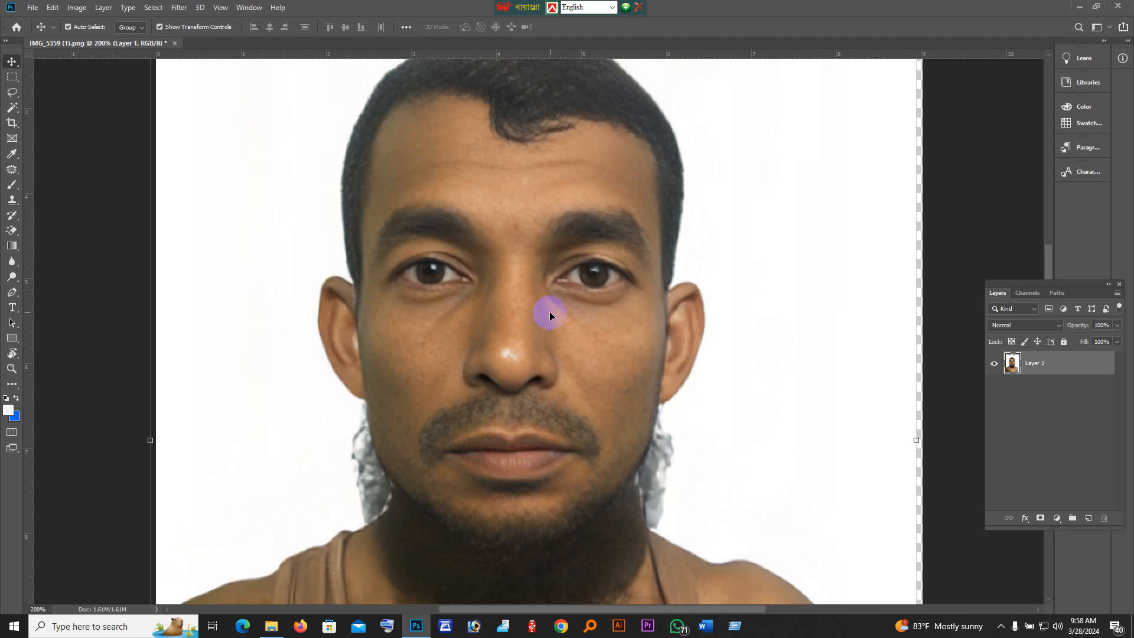
- Brighten the portrait layer with a Curves adjustment, raising the RGB midpoint from input 121 to output 136
key(ctrl)
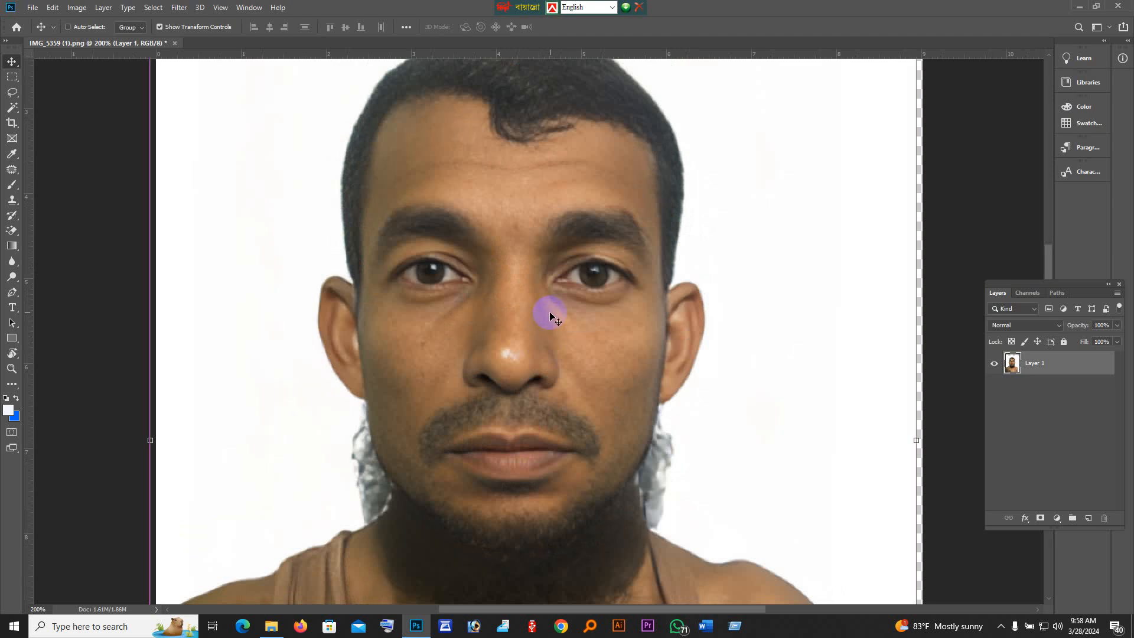
key(ctrl+m)
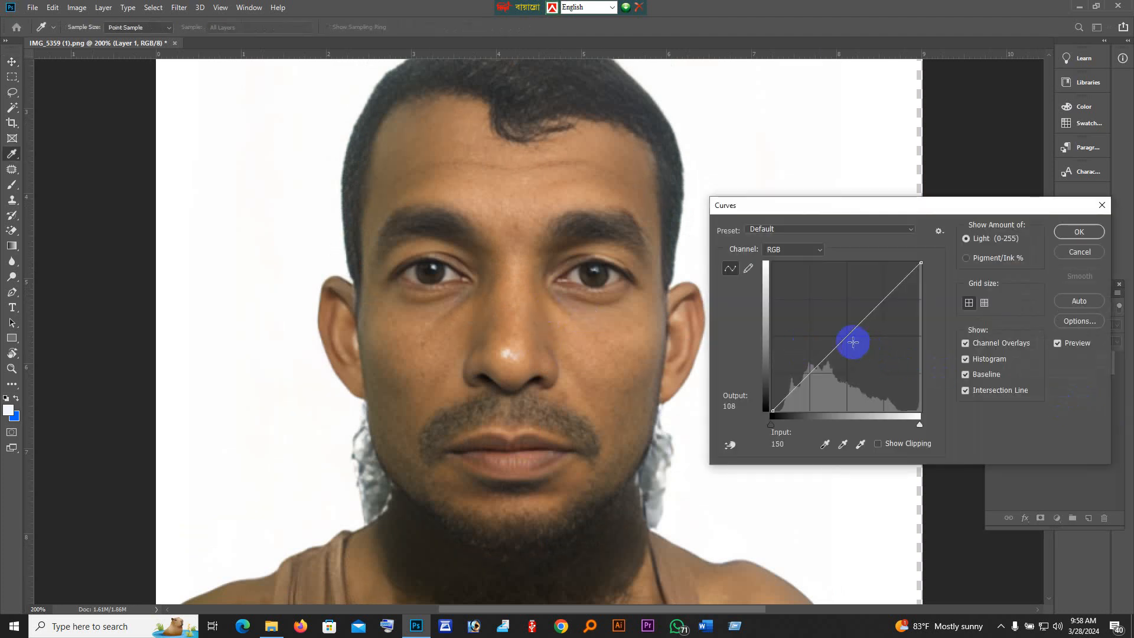
drag(847, 335, 843, 331)
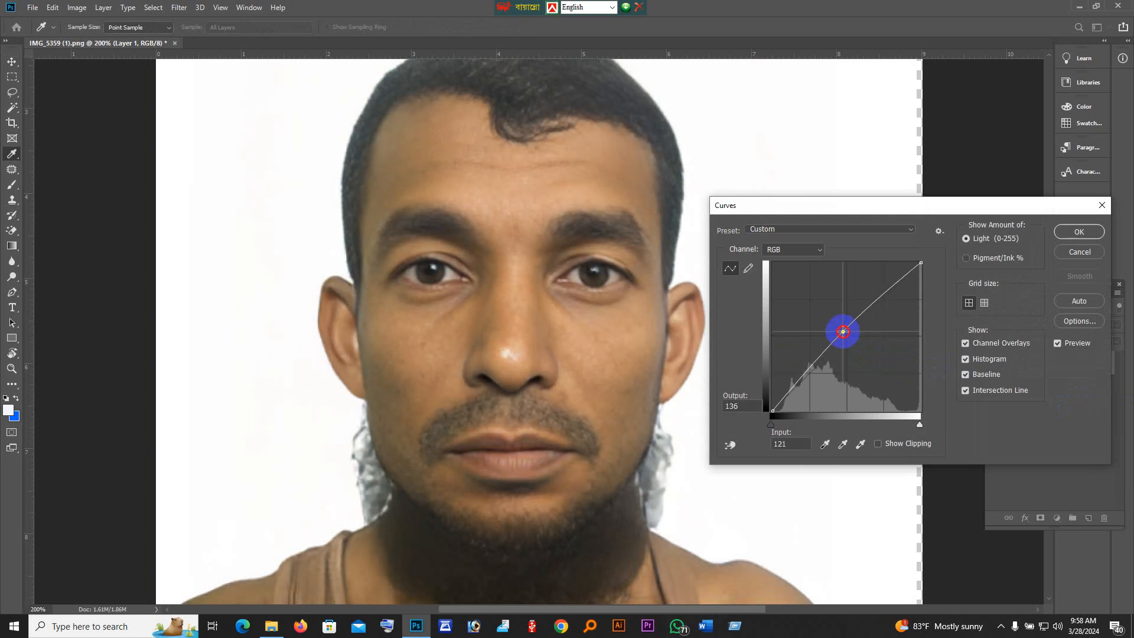
click(1079, 233)
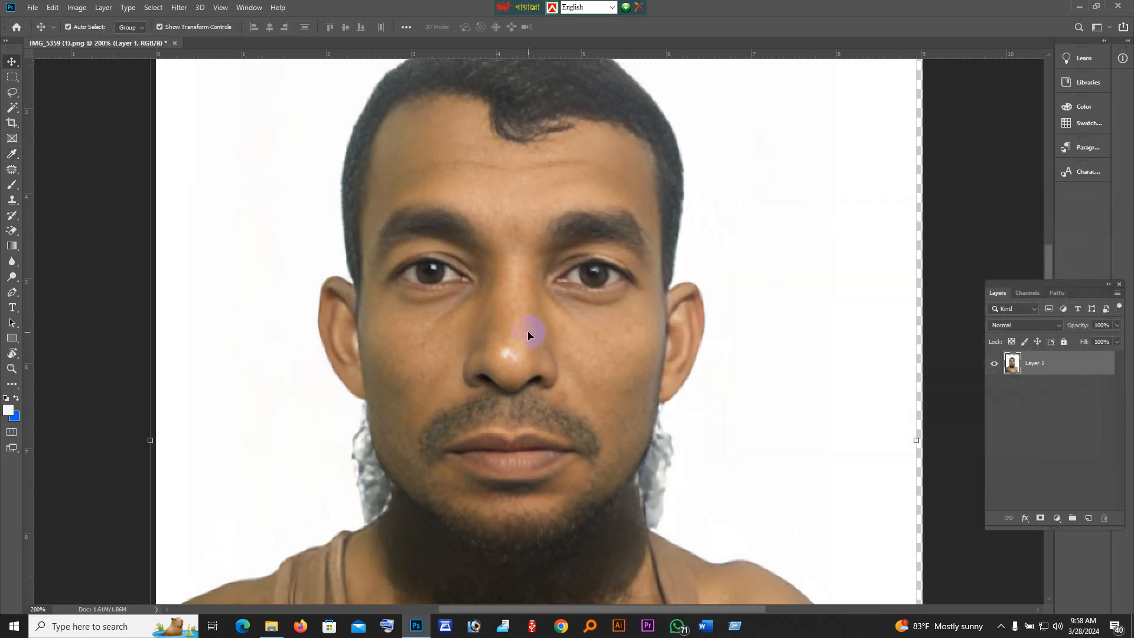
- Open the Photo-Toolbox SkinFiner filter for the portrait layer
scroll(537, 336, down, 4)
scroll(555, 334, up, 5)
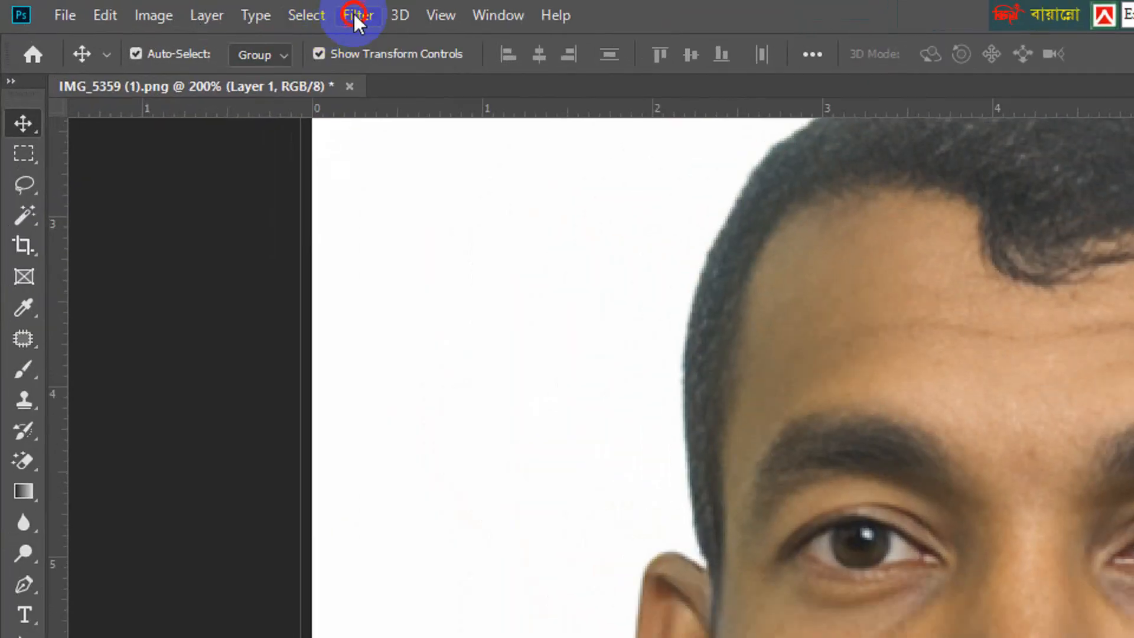
click(179, 7)
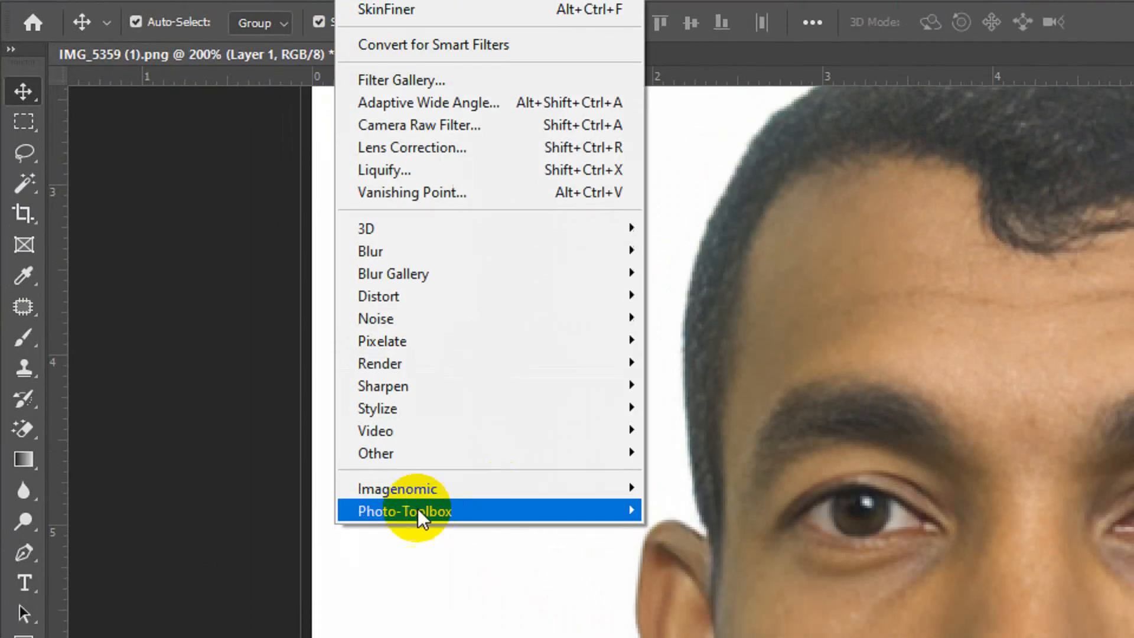
mouse_move(466, 511)
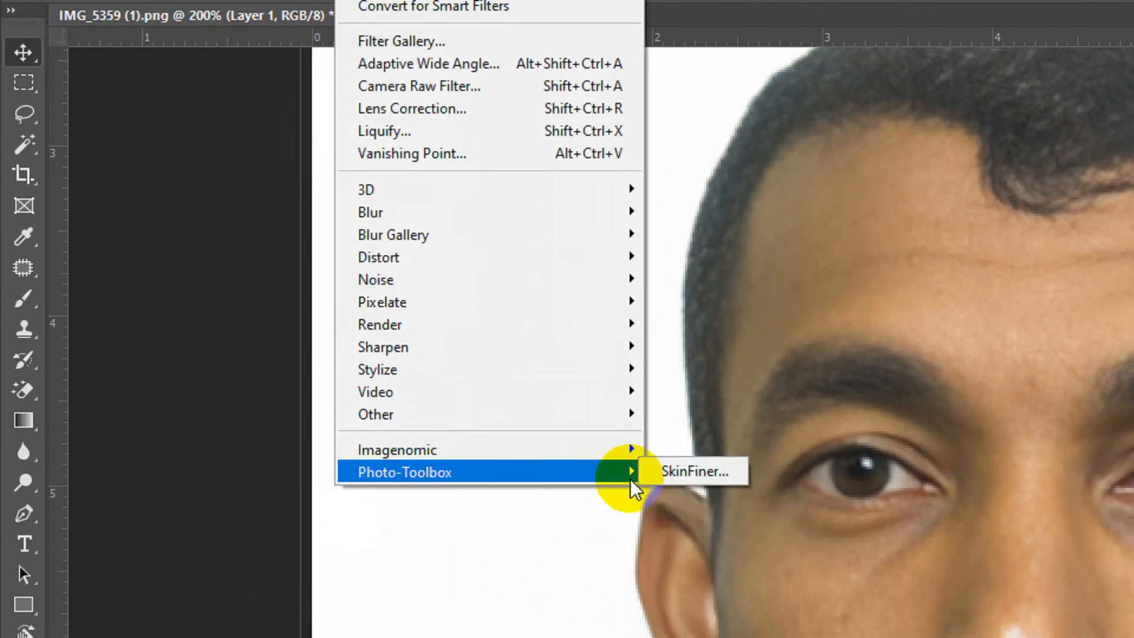
click(694, 472)
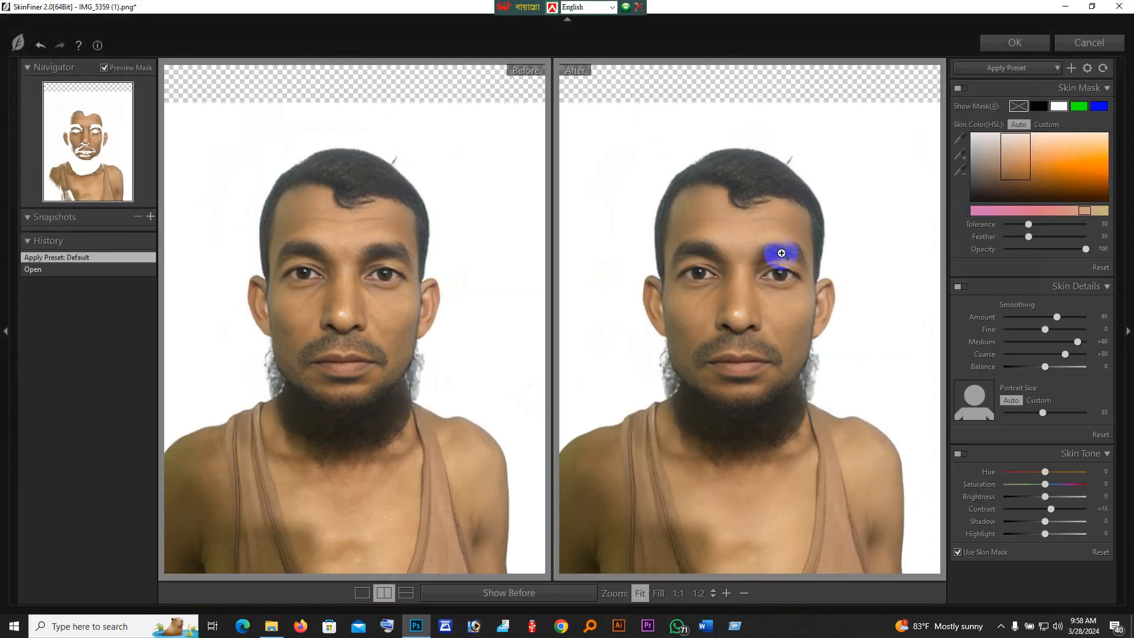
- Inspect the smoothed face up close and set the skin tone Shadow to +16 and Highlight to +23
click(677, 350)
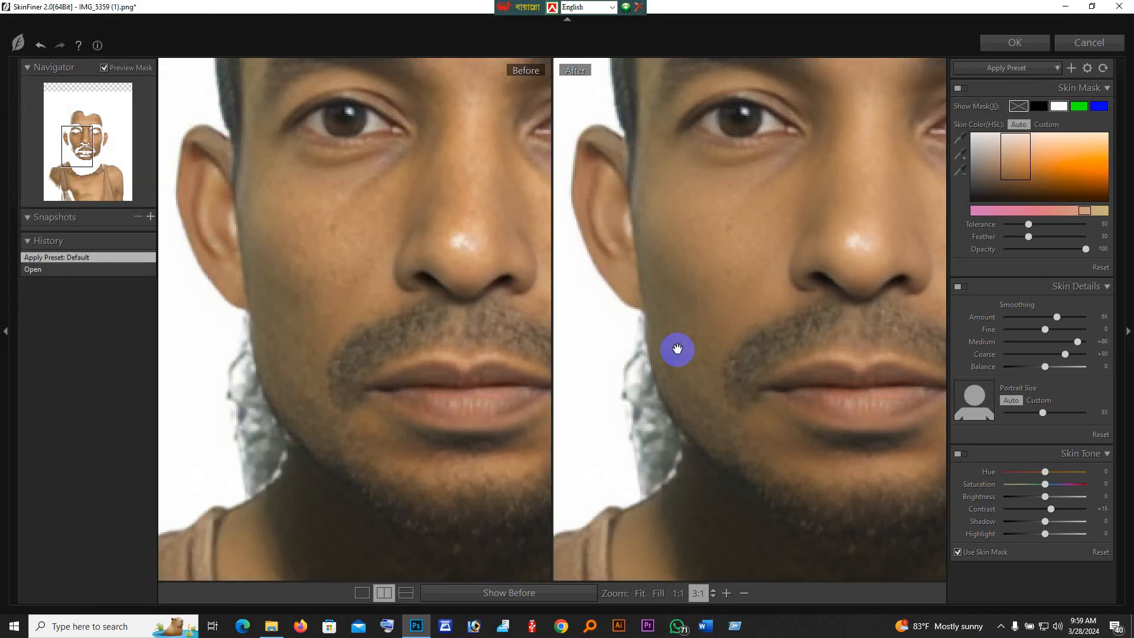
drag(739, 286, 672, 340)
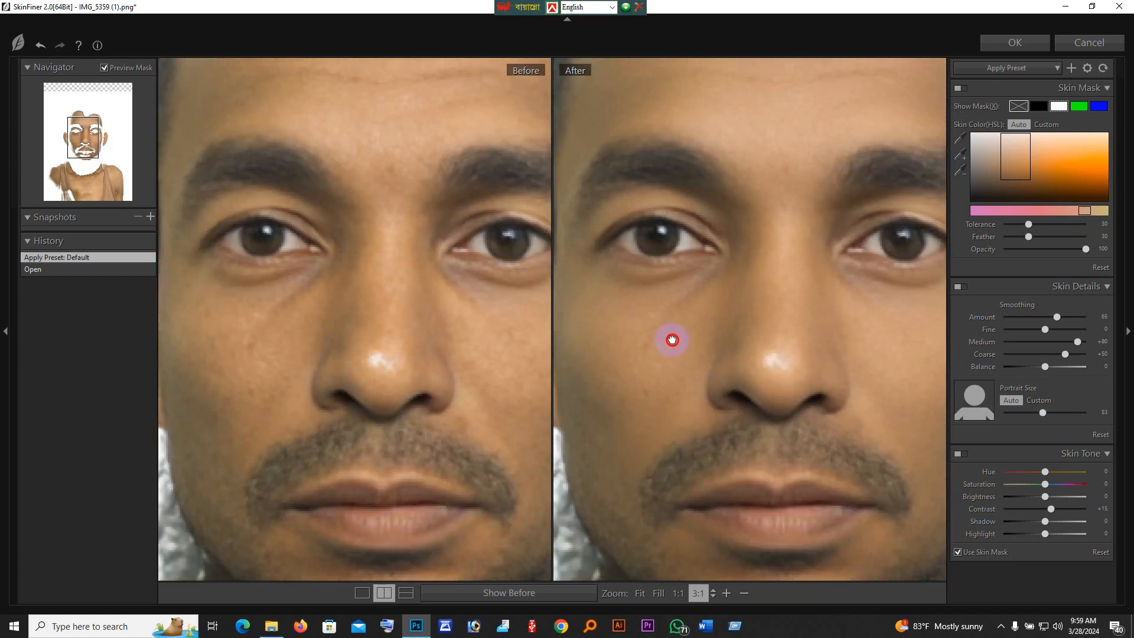
drag(248, 342, 686, 402)
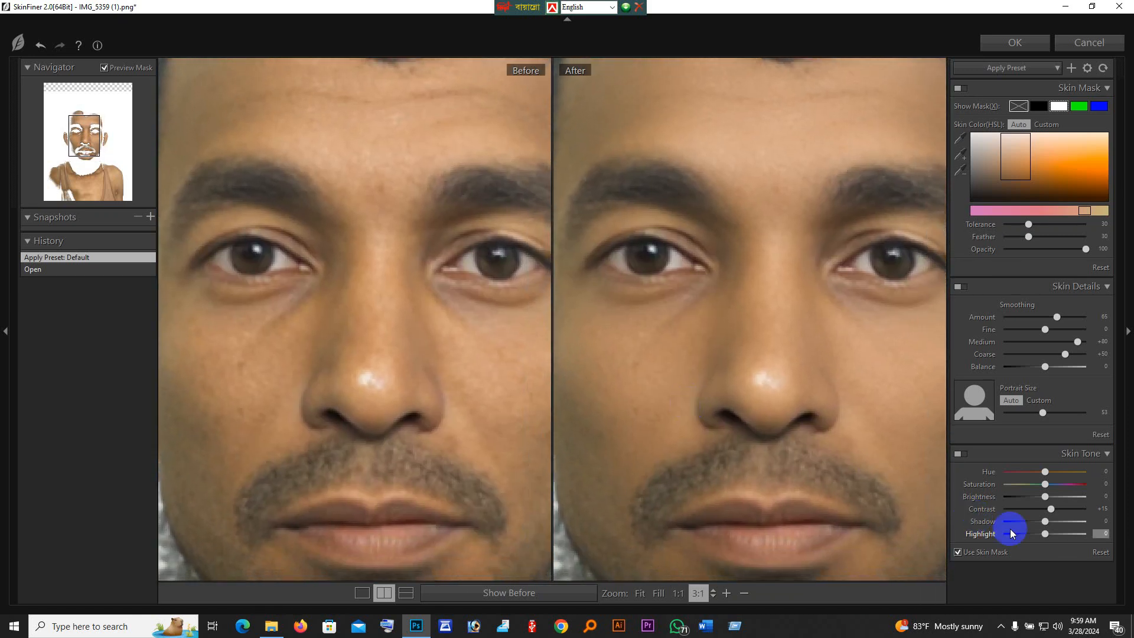
drag(1053, 524, 1055, 539)
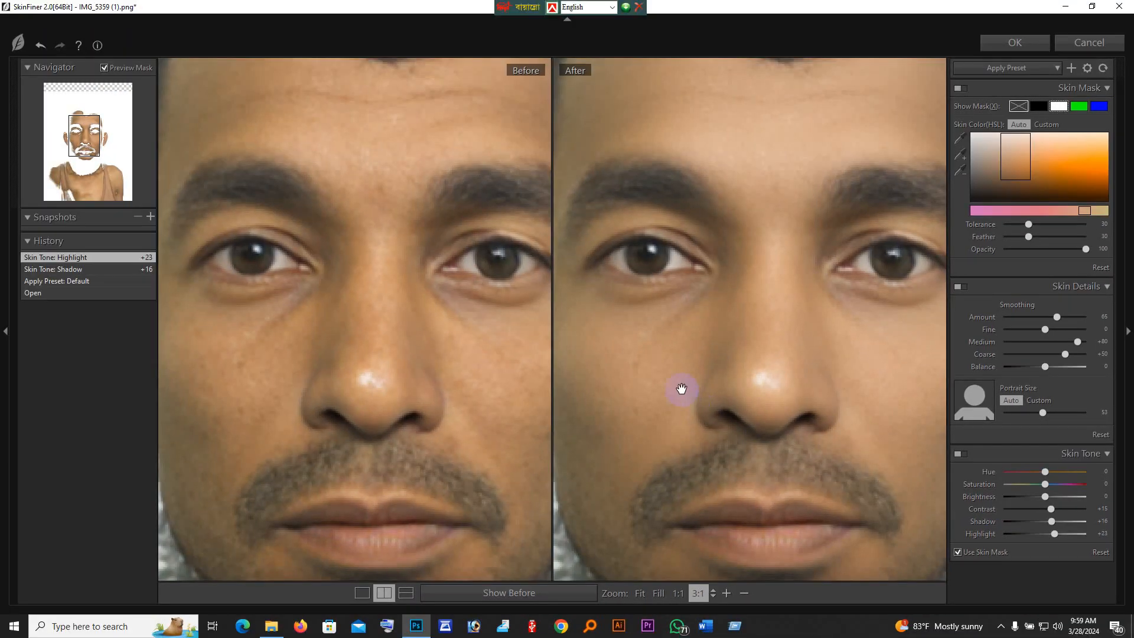
- Check the forehead, nose and mouth in the before/after preview and set the skin tone Highlight to +32
drag(633, 330, 631, 433)
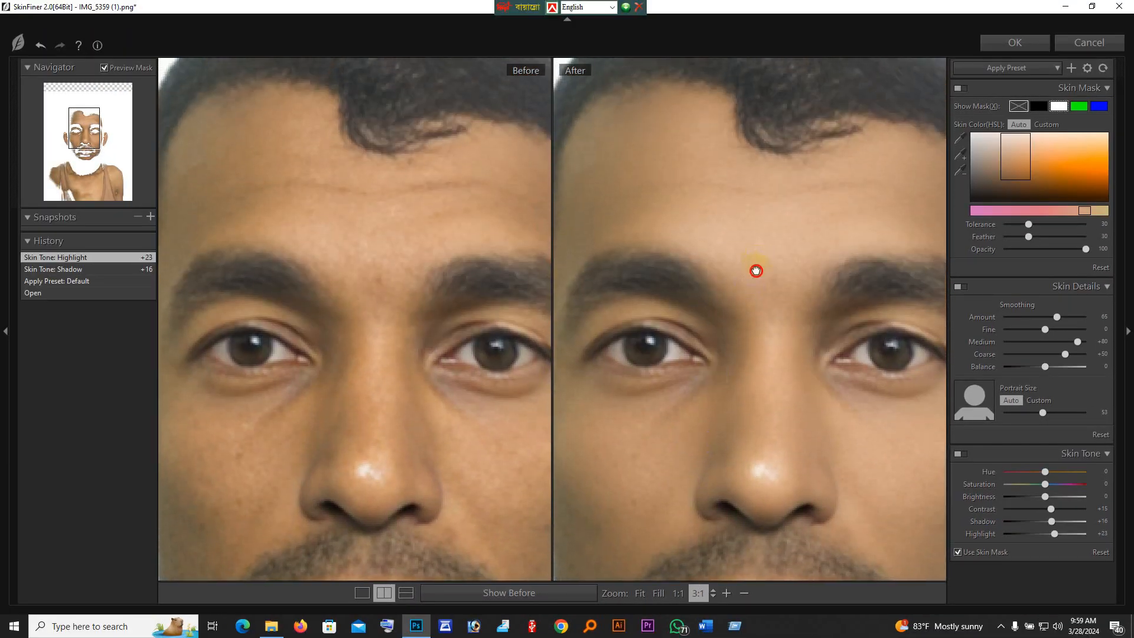
drag(703, 231, 695, 267)
drag(742, 427, 750, 311)
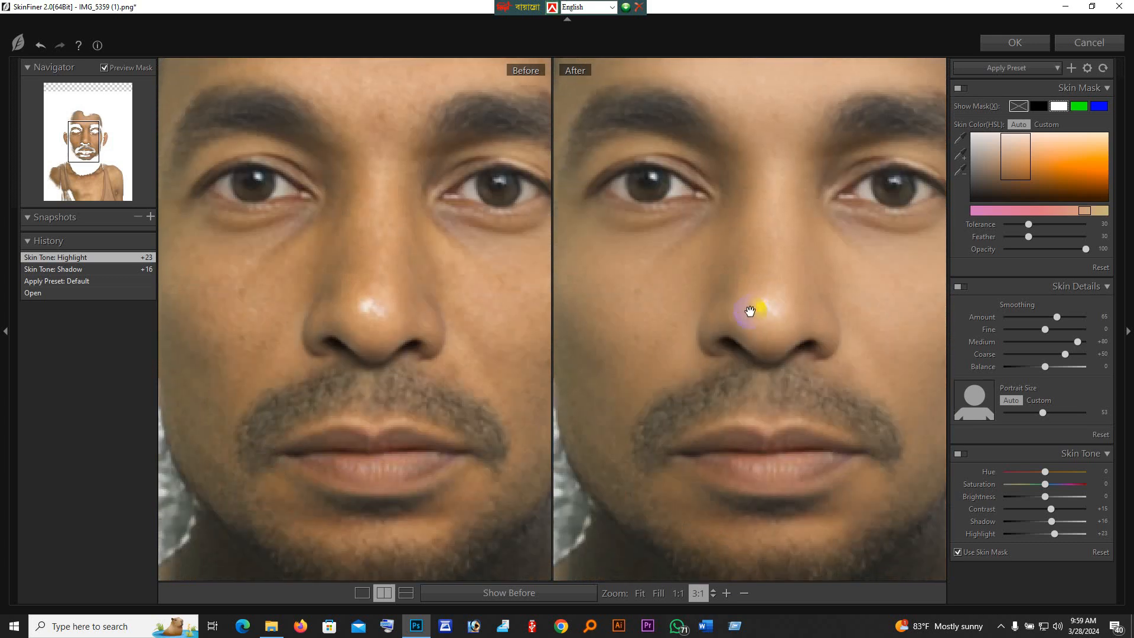
drag(744, 376, 739, 369)
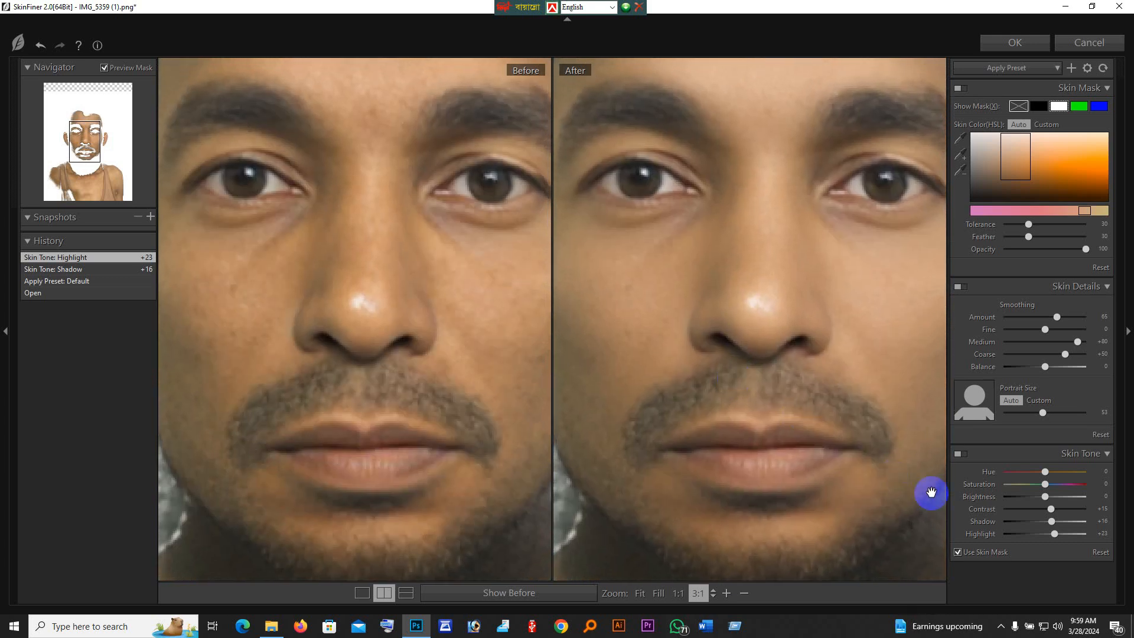
drag(1057, 535, 1058, 534)
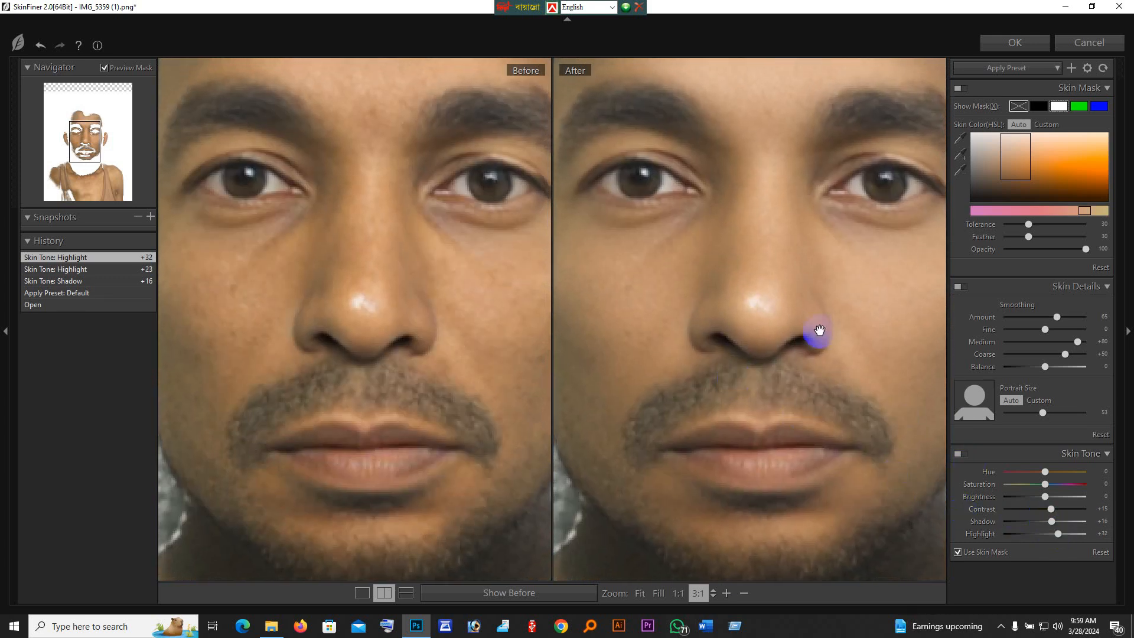
- Compare the face's skin in the before and after previews and apply the SkinFiner retouch to the portrait
drag(815, 331, 782, 407)
drag(827, 275, 821, 388)
drag(808, 242, 773, 303)
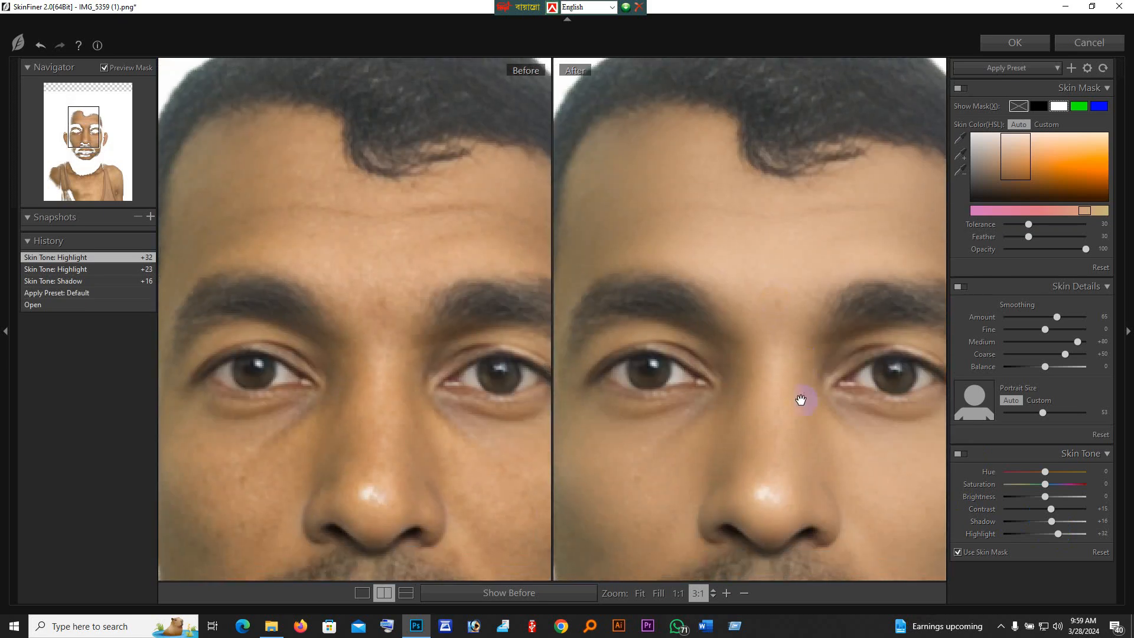
drag(761, 440, 771, 397)
drag(807, 512, 778, 502)
drag(775, 324, 760, 372)
mouse_move(761, 294)
mouse_down()
mouse_move(746, 377)
mouse_move(752, 349)
mouse_move(735, 362)
mouse_move(757, 303)
mouse_up()
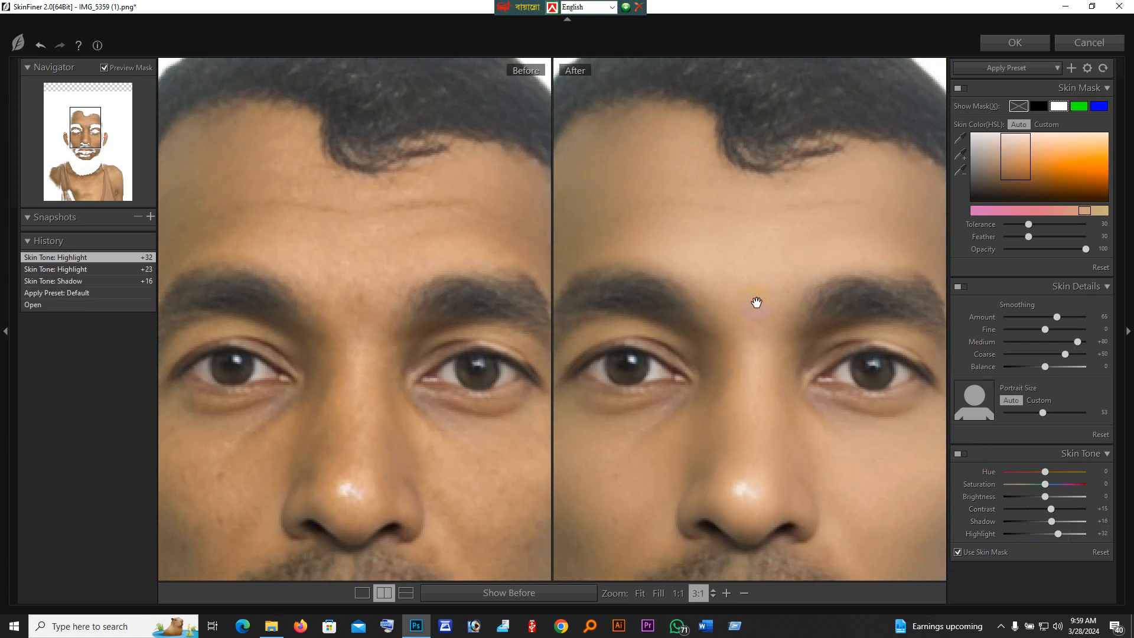
click(1028, 41)
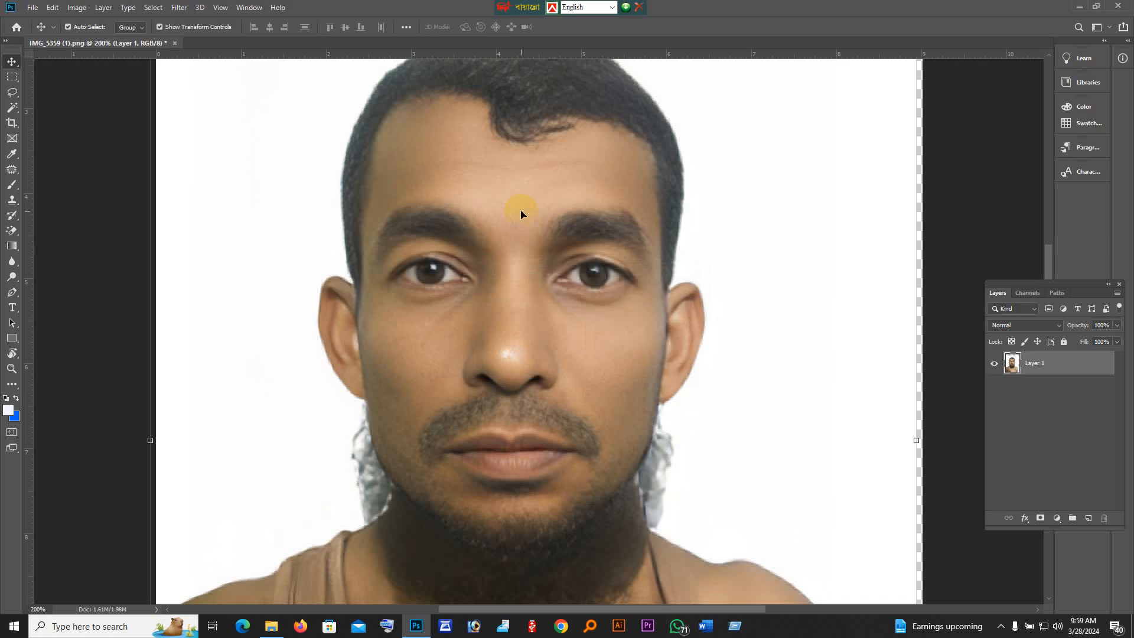
- Brighten the portrait's highlights with a Levels adjustment, setting the RGB white input level to 234
scroll(518, 283, down, 2)
ctrl+click(520, 339)
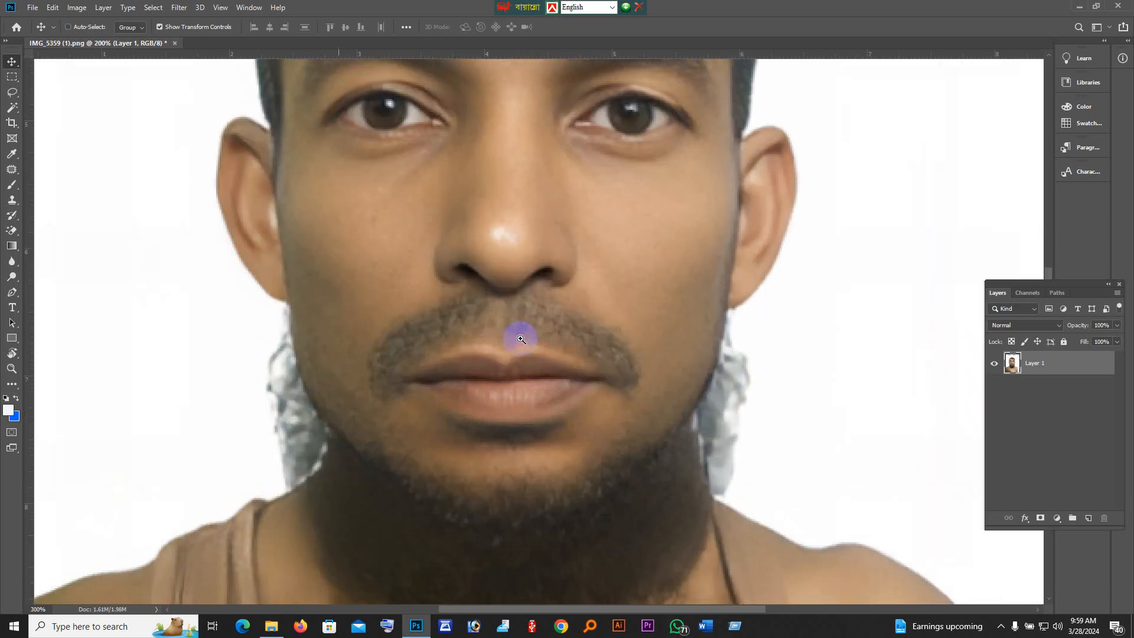
scroll(520, 339, up, 2)
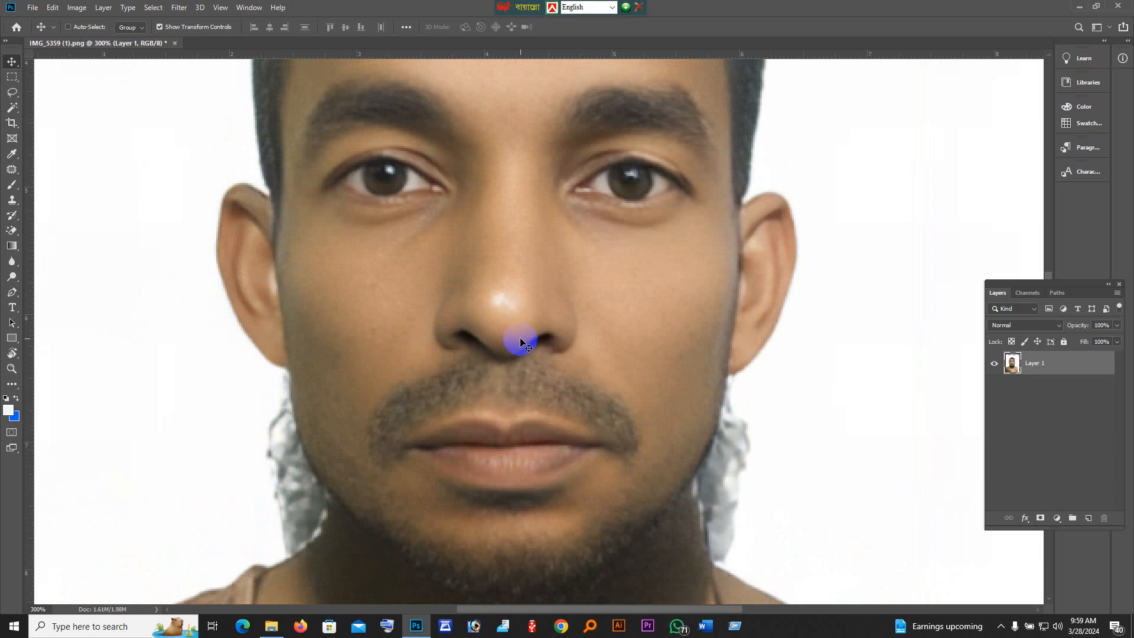
key(ctrl+m)
click(1080, 253)
key(ctrl+l)
drag(994, 343, 983, 341)
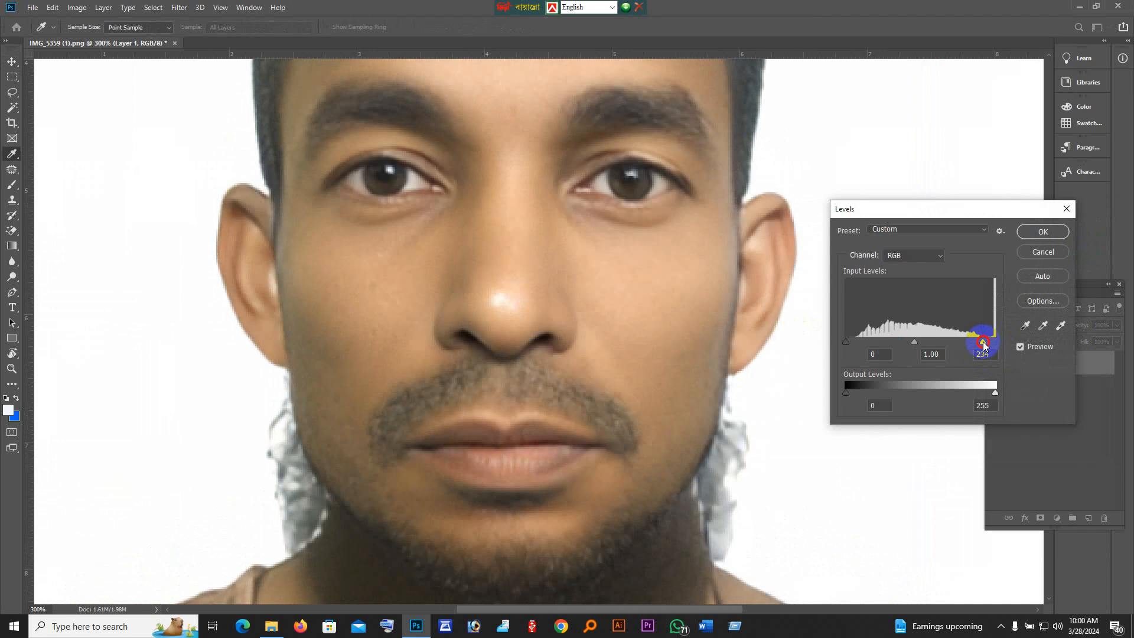
click(1041, 232)
- Deepen the portrait's shadows with a second Levels adjustment, setting the RGB black input level to 13
scroll(658, 337, up, 1)
scroll(611, 432, down, 2)
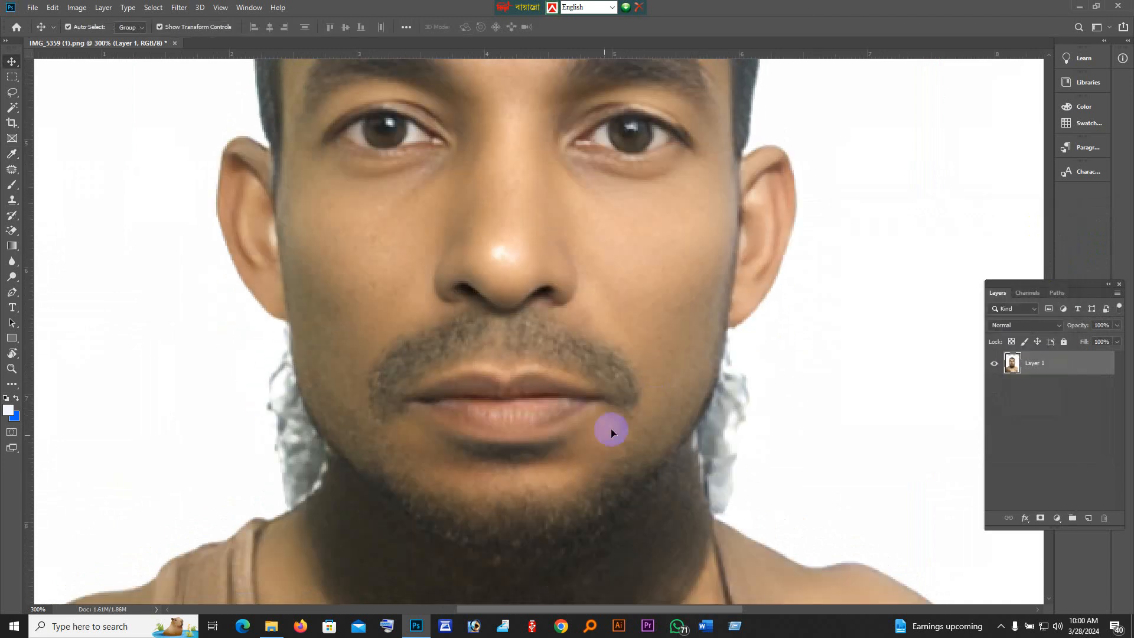
scroll(610, 433, down, 2)
ctrl+alt+click(506, 486)
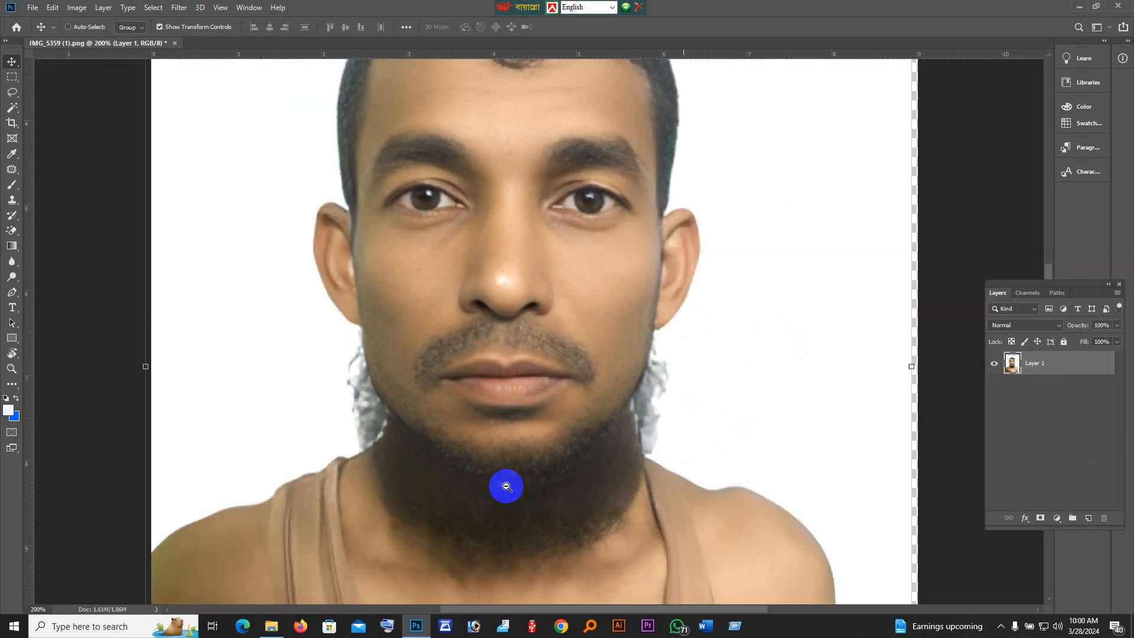
ctrl+alt+click(506, 486)
scroll(590, 286, up, 4)
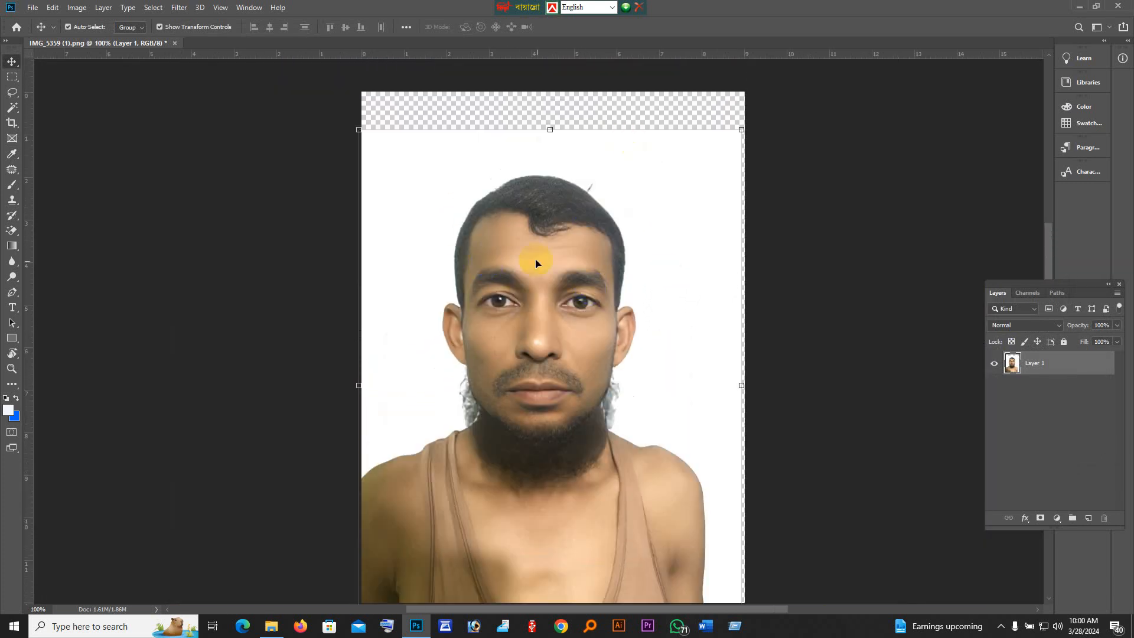
key(ctrl+l)
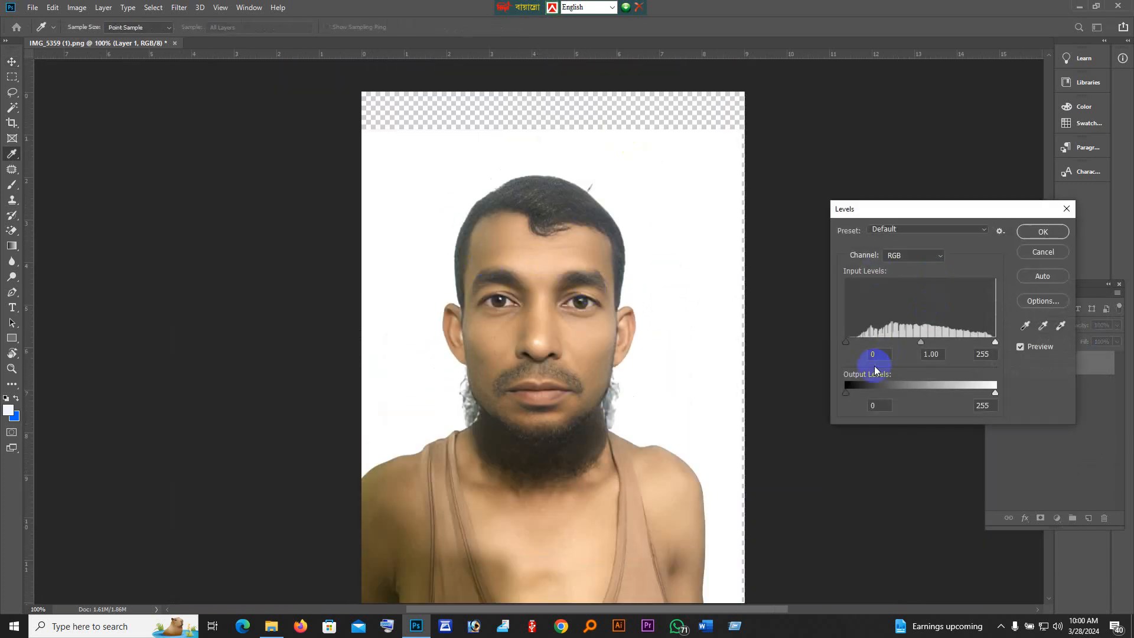
drag(851, 346, 854, 346)
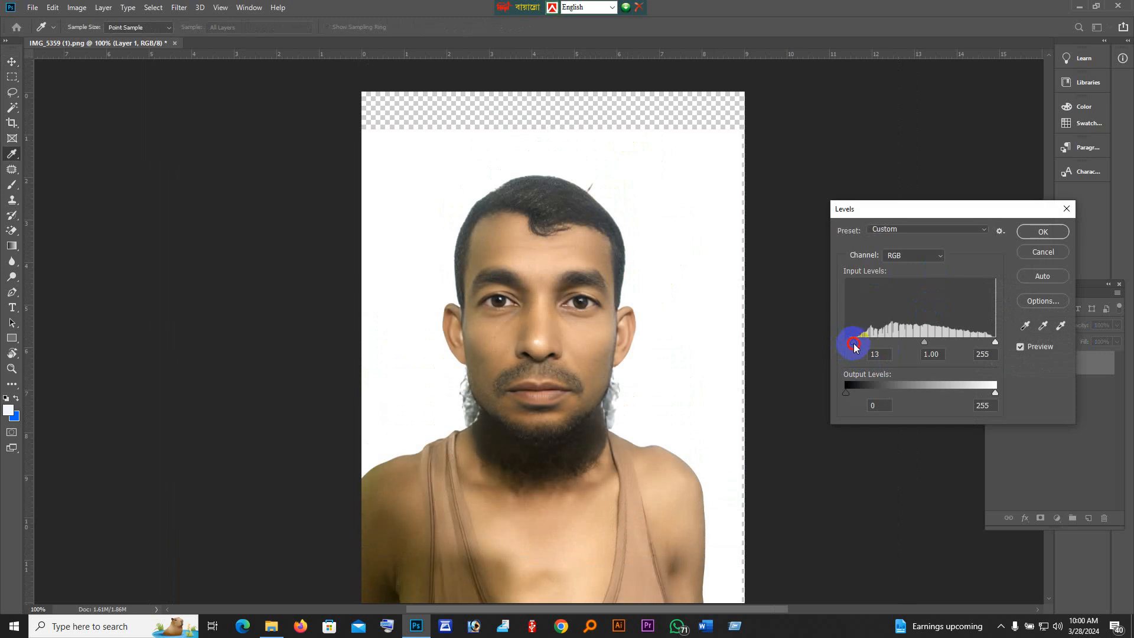
click(1043, 232)
scroll(543, 356, down, 2)
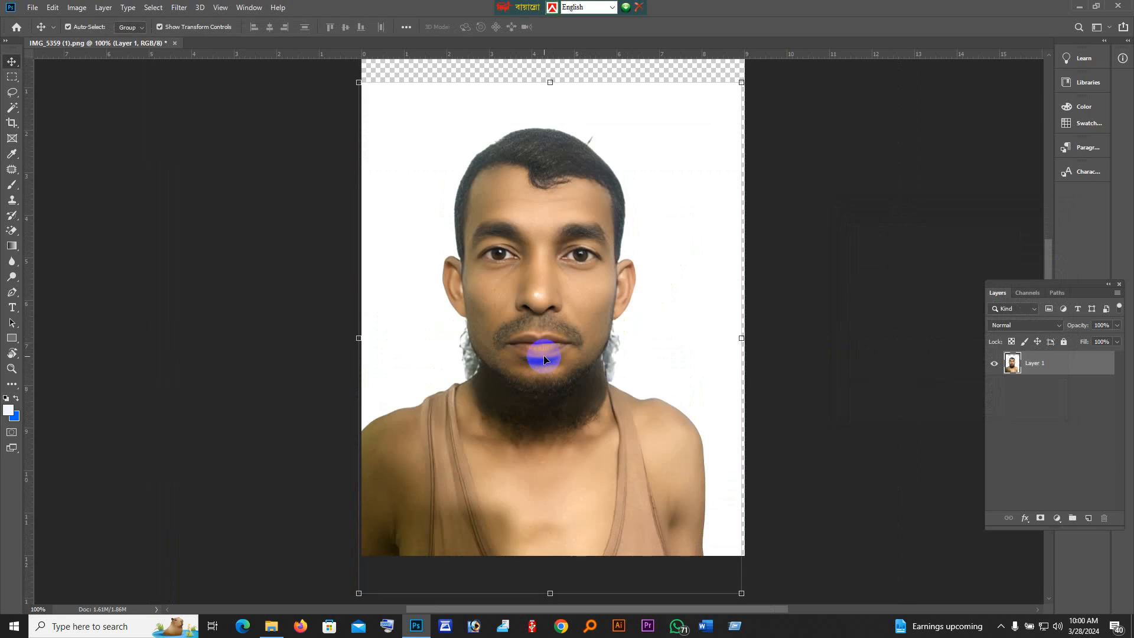
- Crop the portrait to 1.5 × 1.9 in at 300 px/in, framing head and shoulders and cutting off the transparent strip
ctrl+alt+click(580, 336)
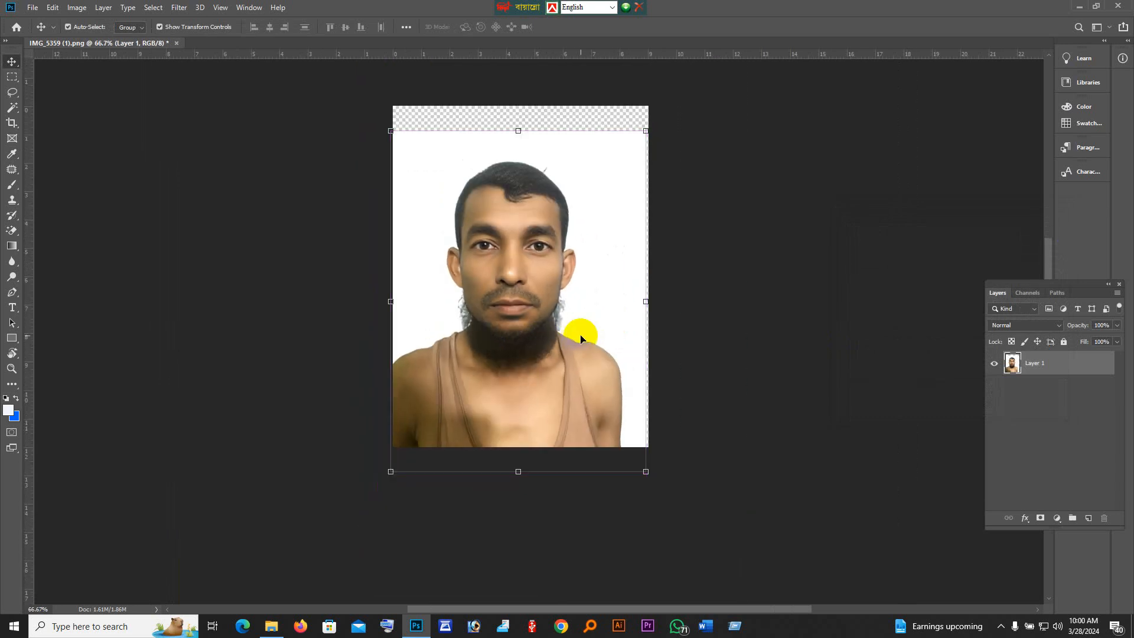
click(9, 124)
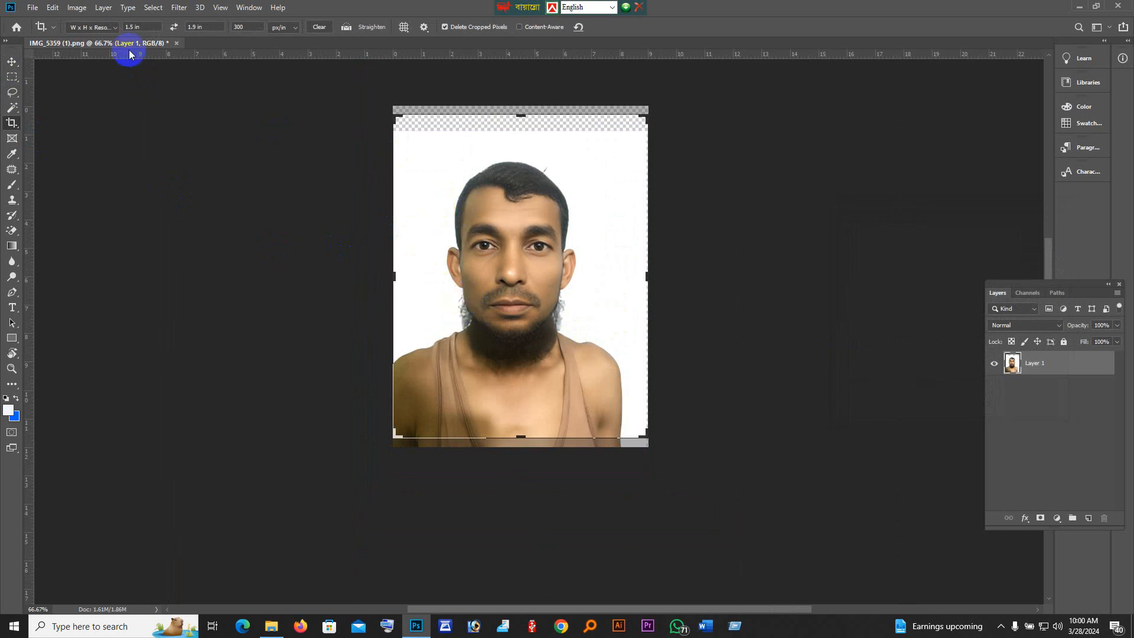
drag(644, 114, 633, 131)
drag(668, 490, 648, 479)
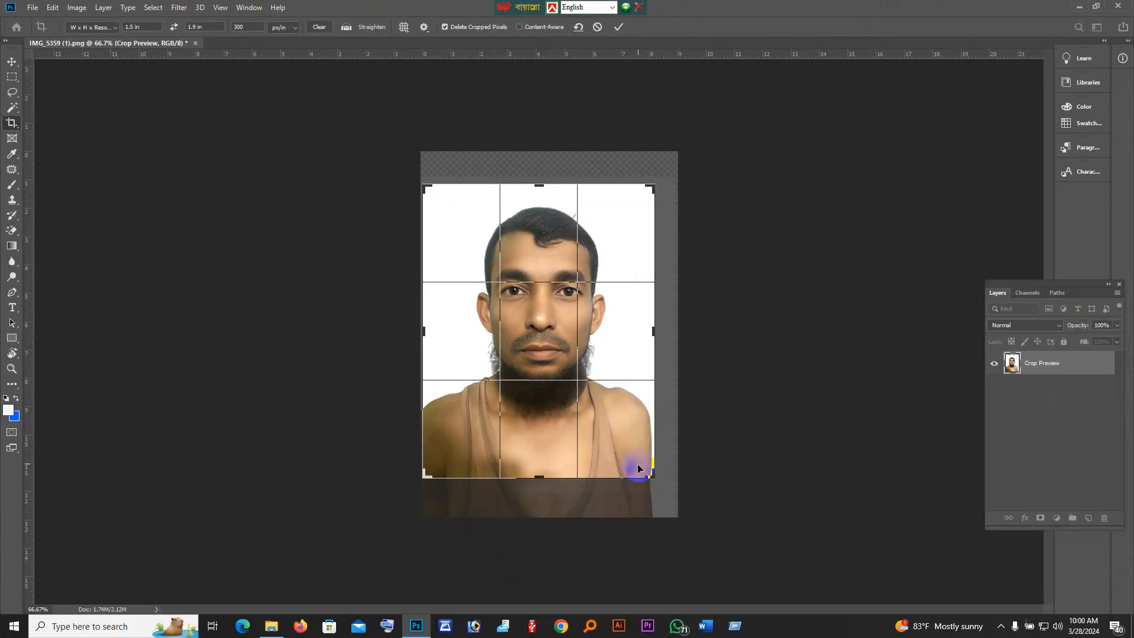
double_click(627, 450)
- Examine the cropped portrait's face, hair edges and beard area up close
scroll(552, 360, up, 2)
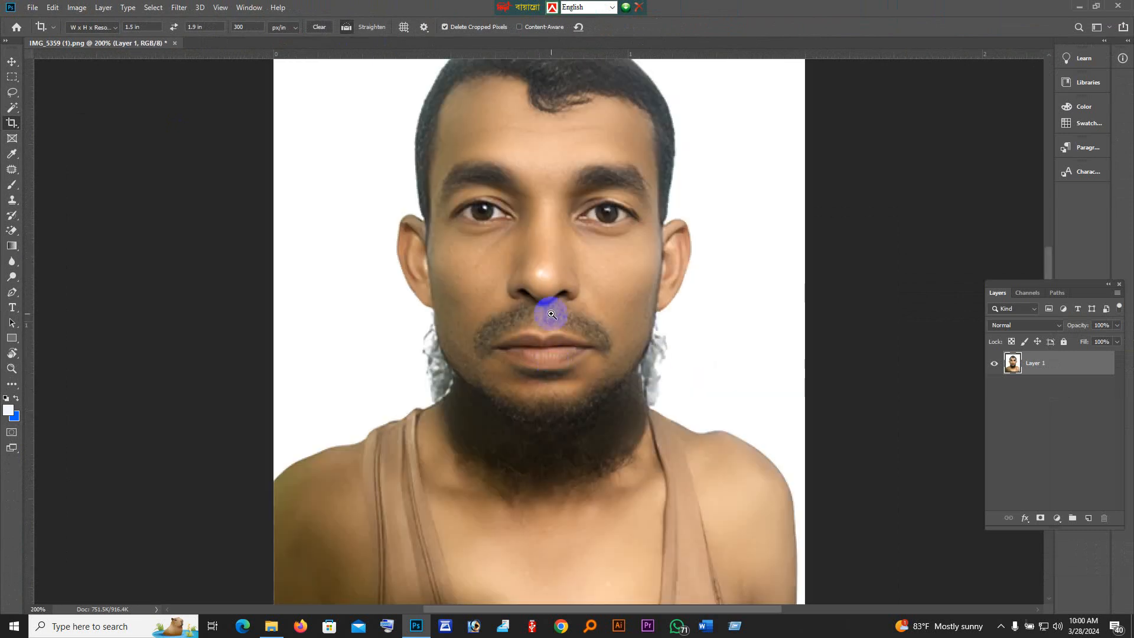
scroll(551, 316, up, 2)
scroll(551, 317, down, 5)
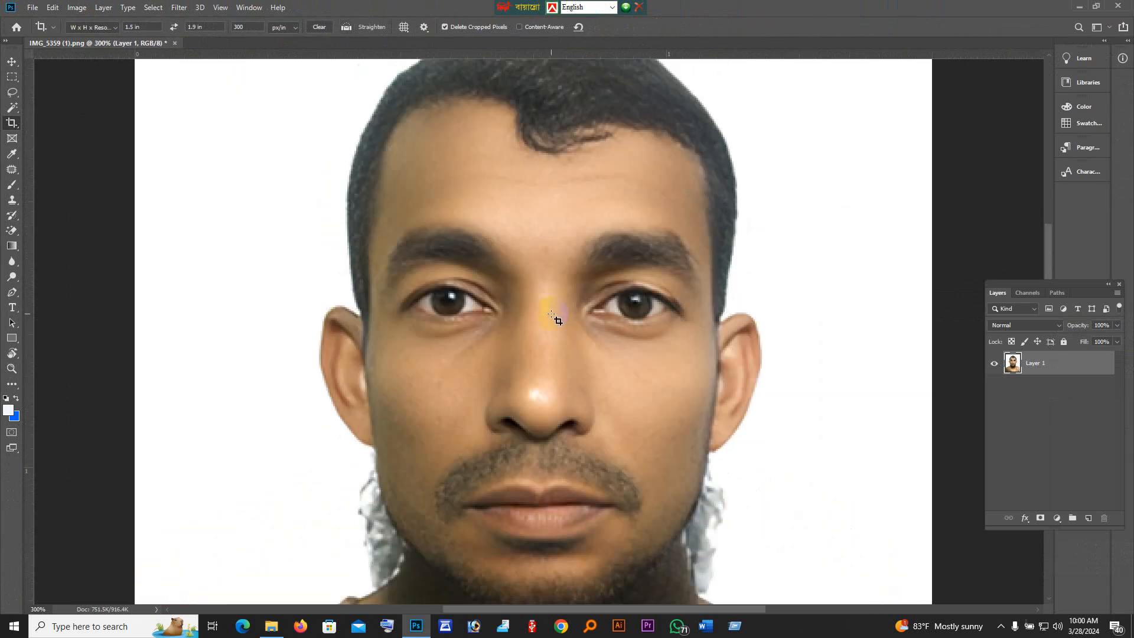
scroll(536, 328, down, 4)
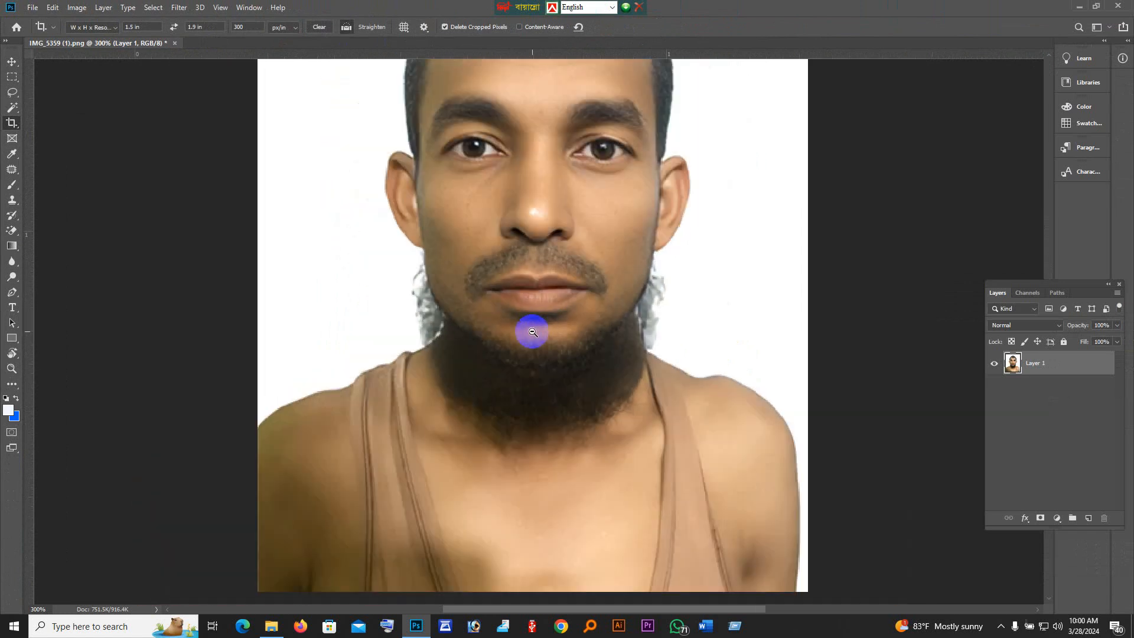
scroll(524, 360, up, 3)
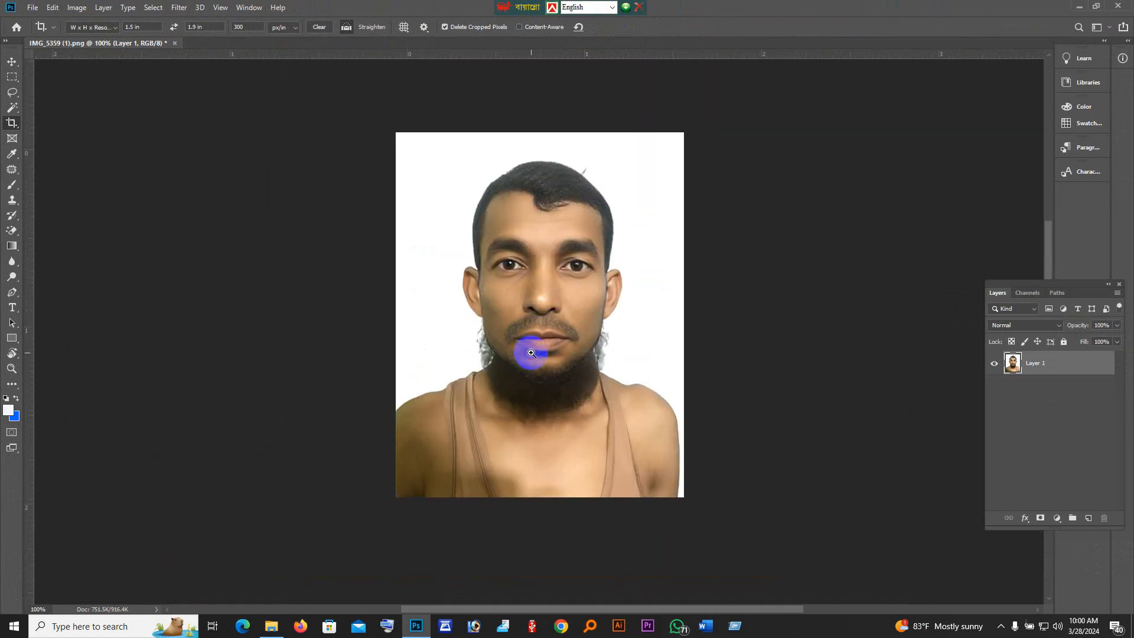
scroll(571, 353, up, 2)
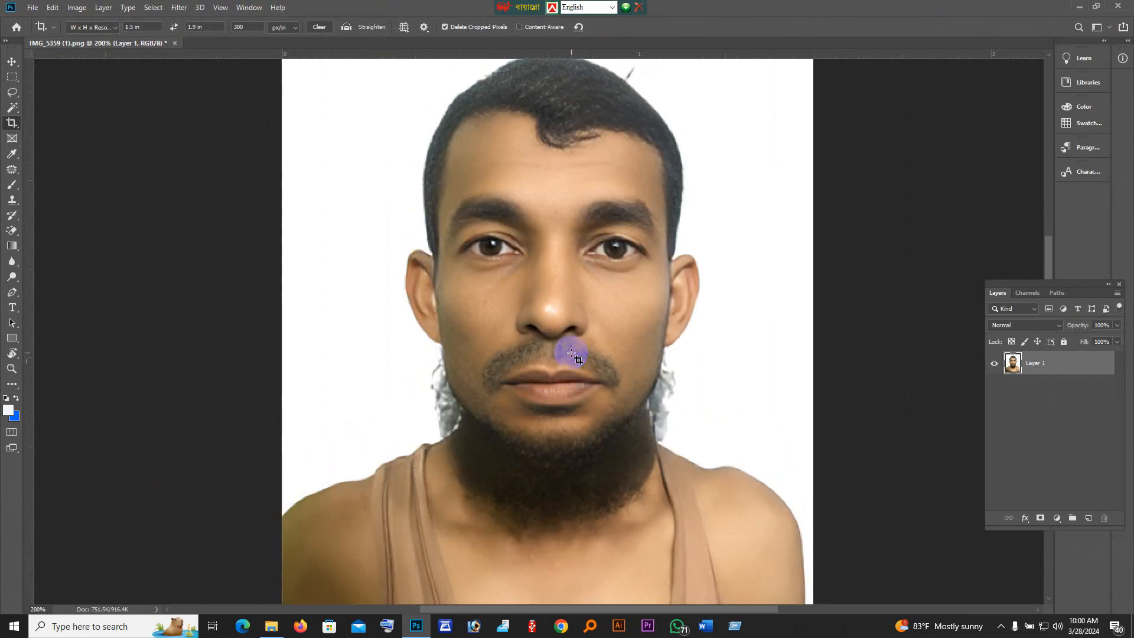
scroll(573, 353, up, 1)
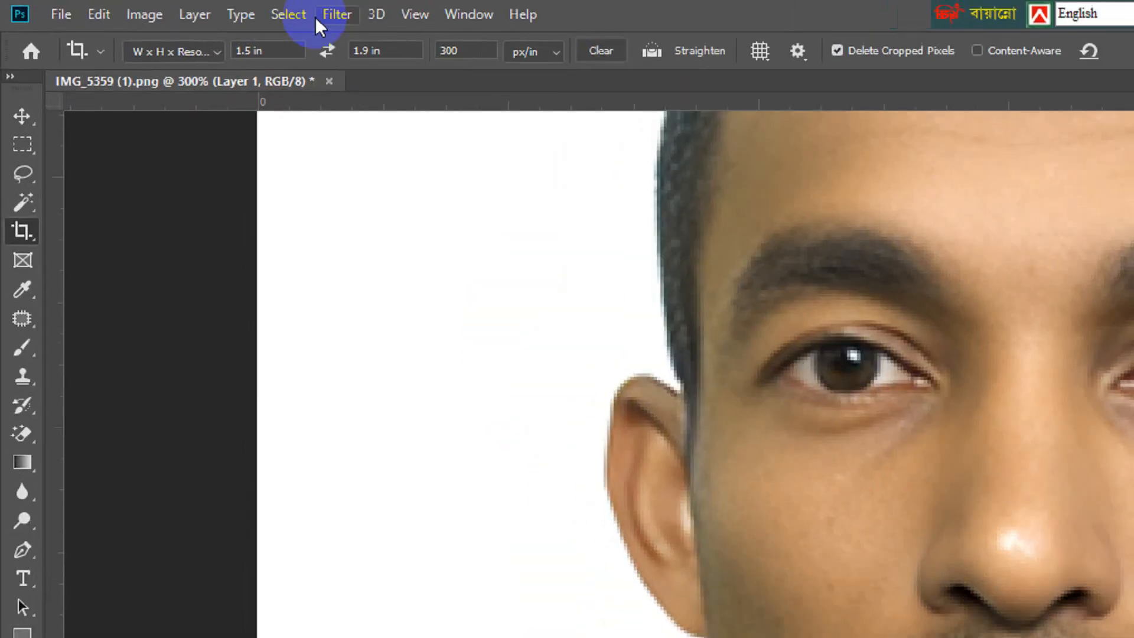
- Select the portrait's dark hair tones with Color Range, sampling the beard below the chin
click(153, 8)
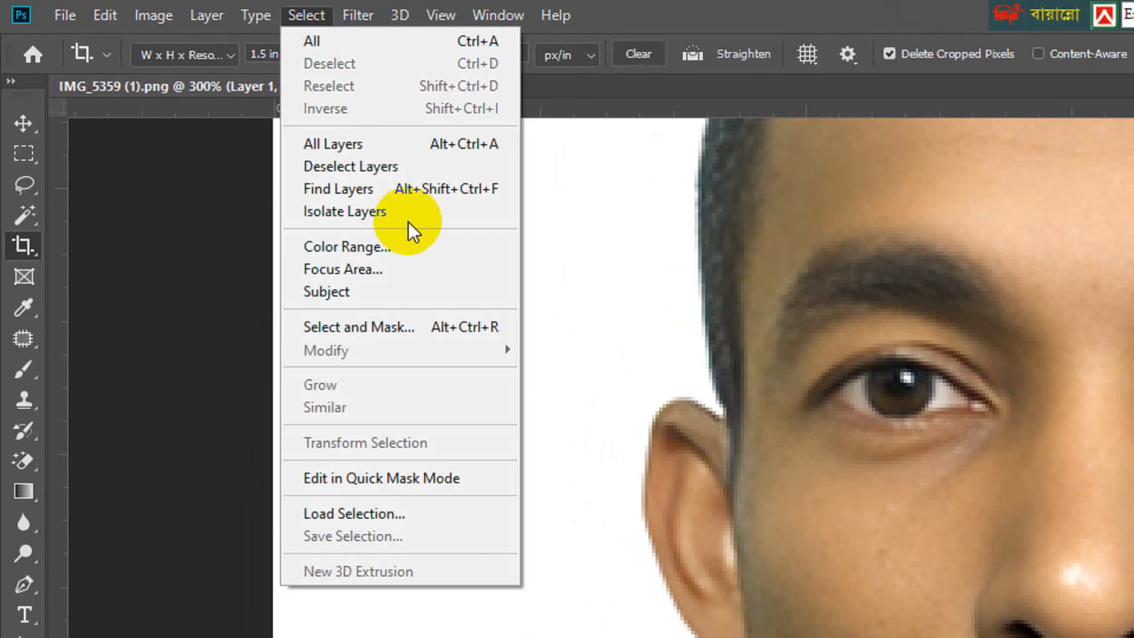
click(388, 250)
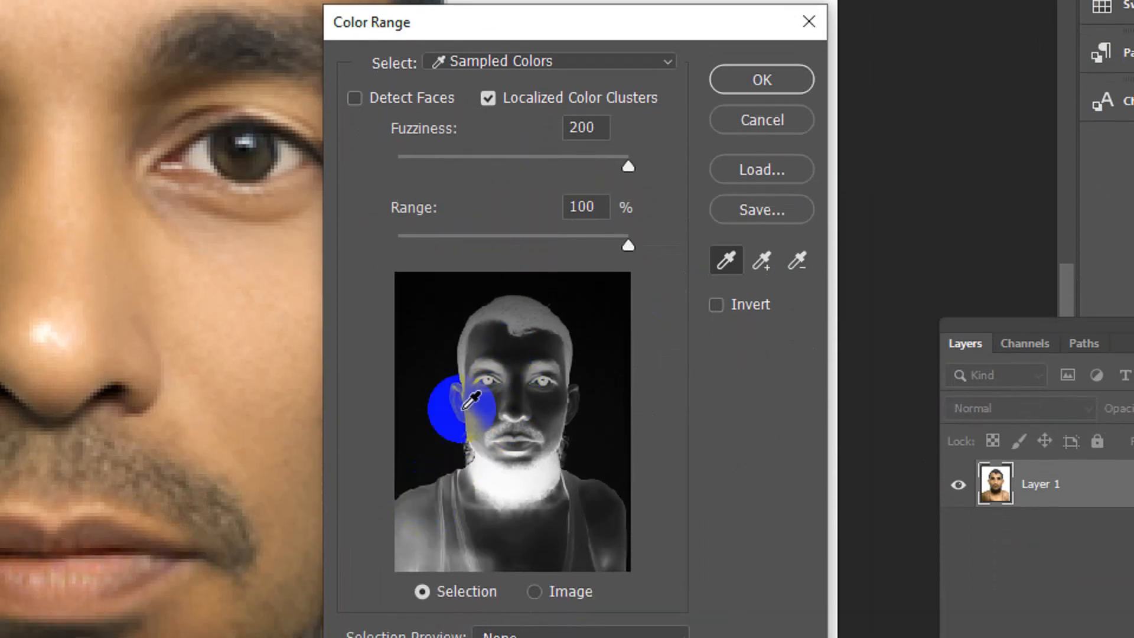
click(479, 223)
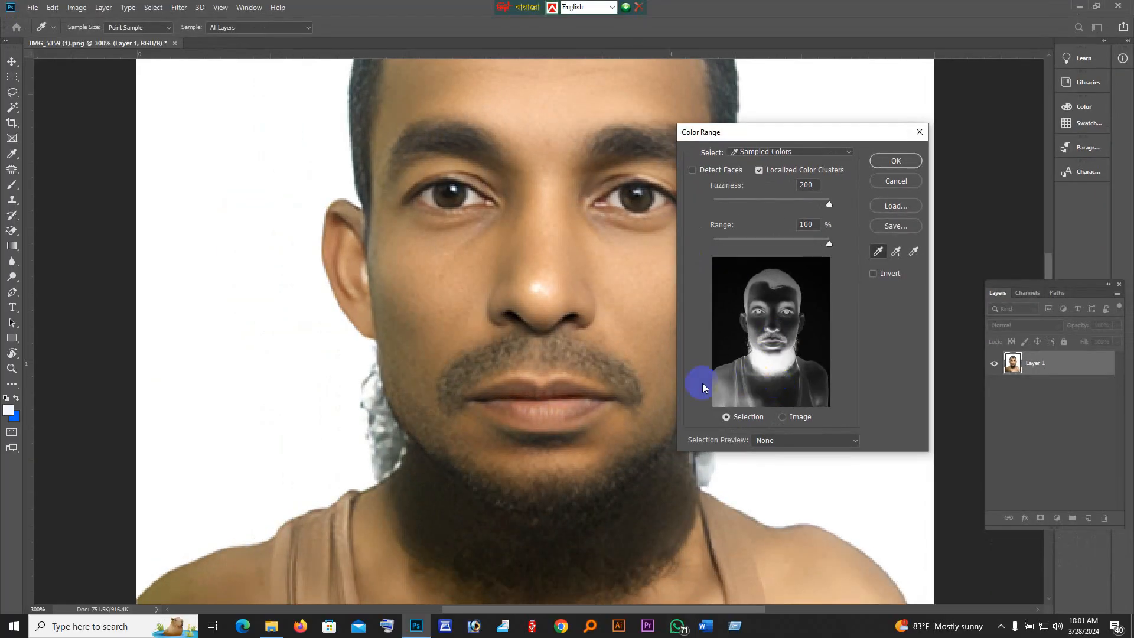
click(771, 367)
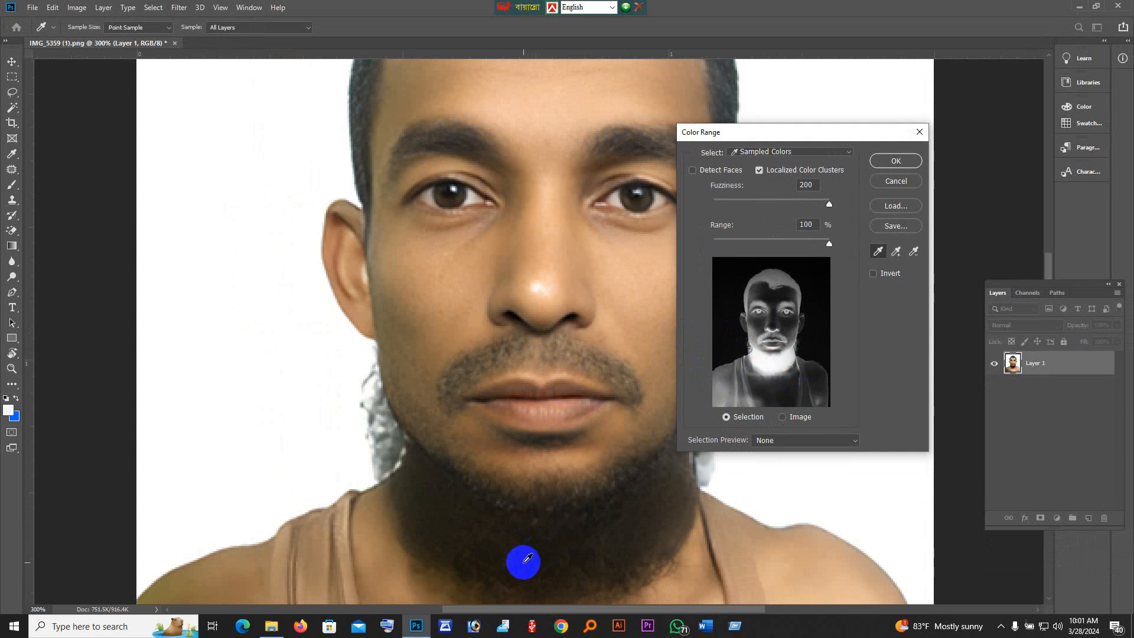
click(778, 366)
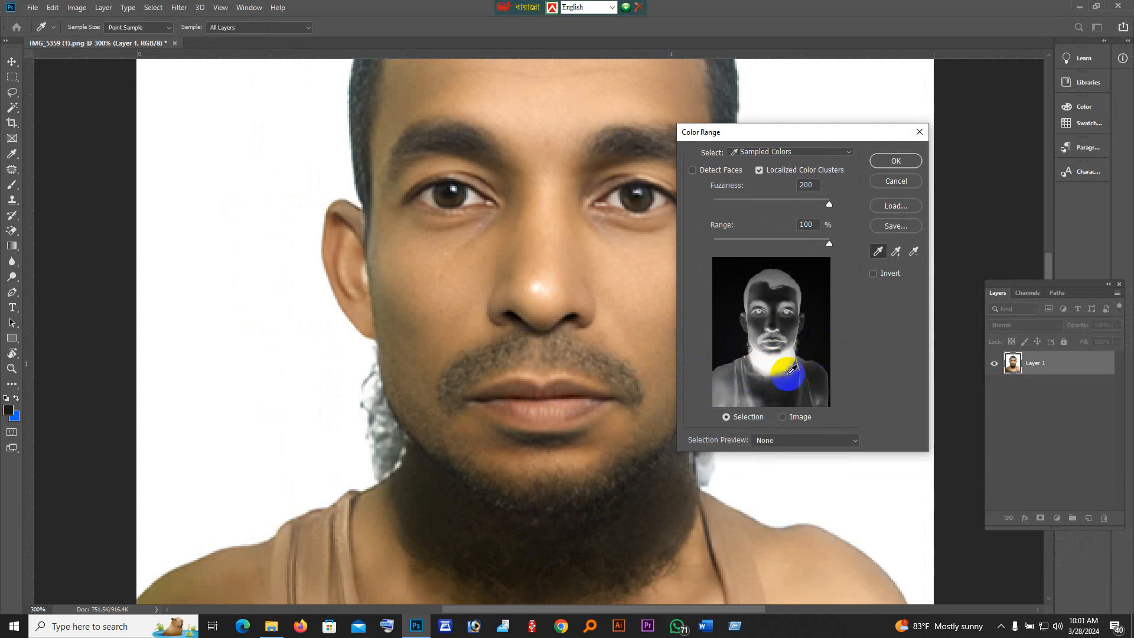
click(897, 162)
key(c)
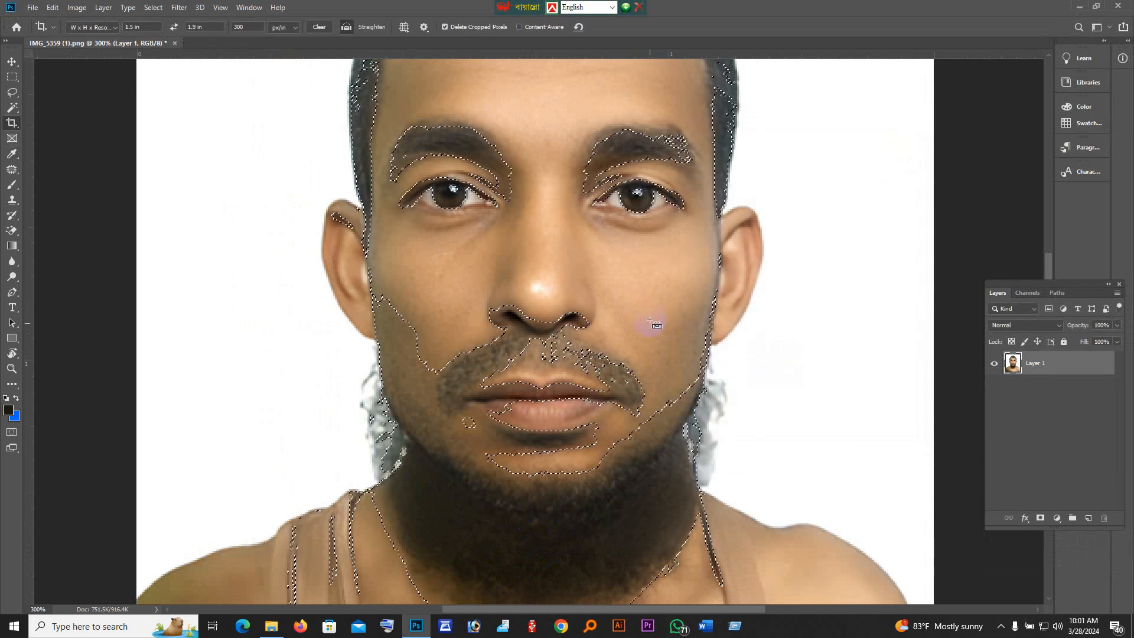
- Check the selection around the beard and copy the selected areas of Layer 1 to a new layer
scroll(628, 372, down, 1)
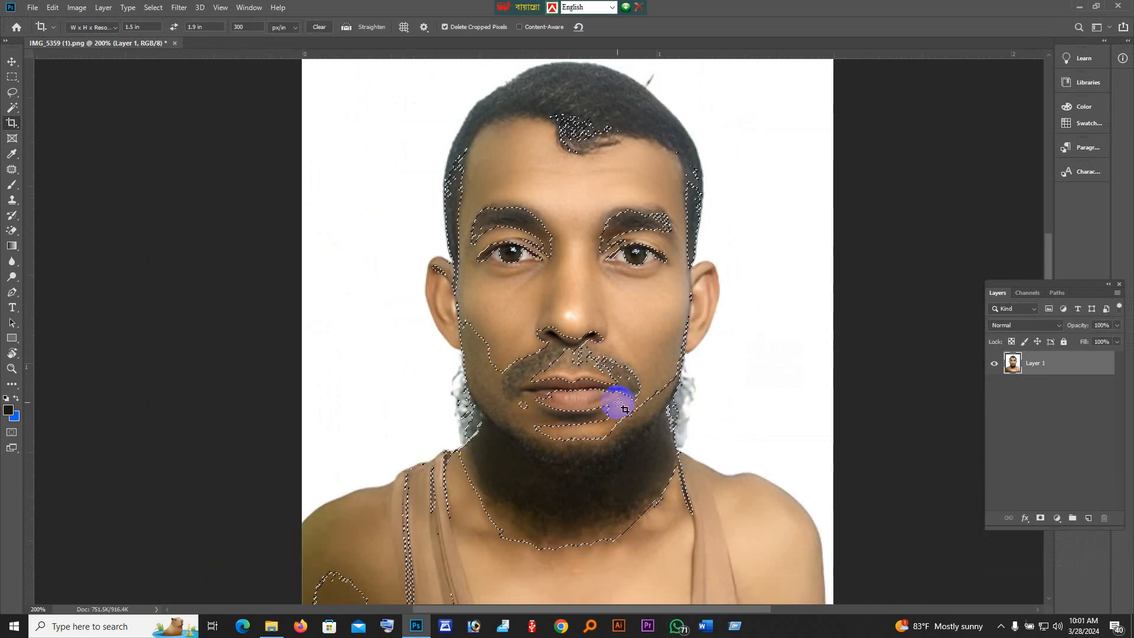
scroll(624, 408, down, 3)
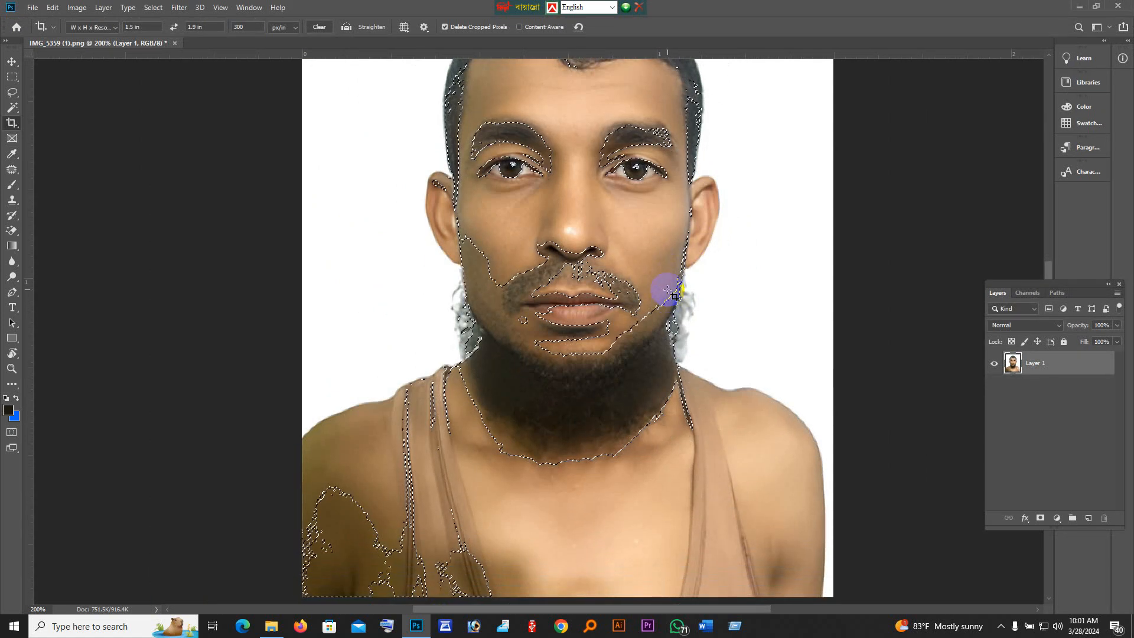
scroll(598, 357, down, 1)
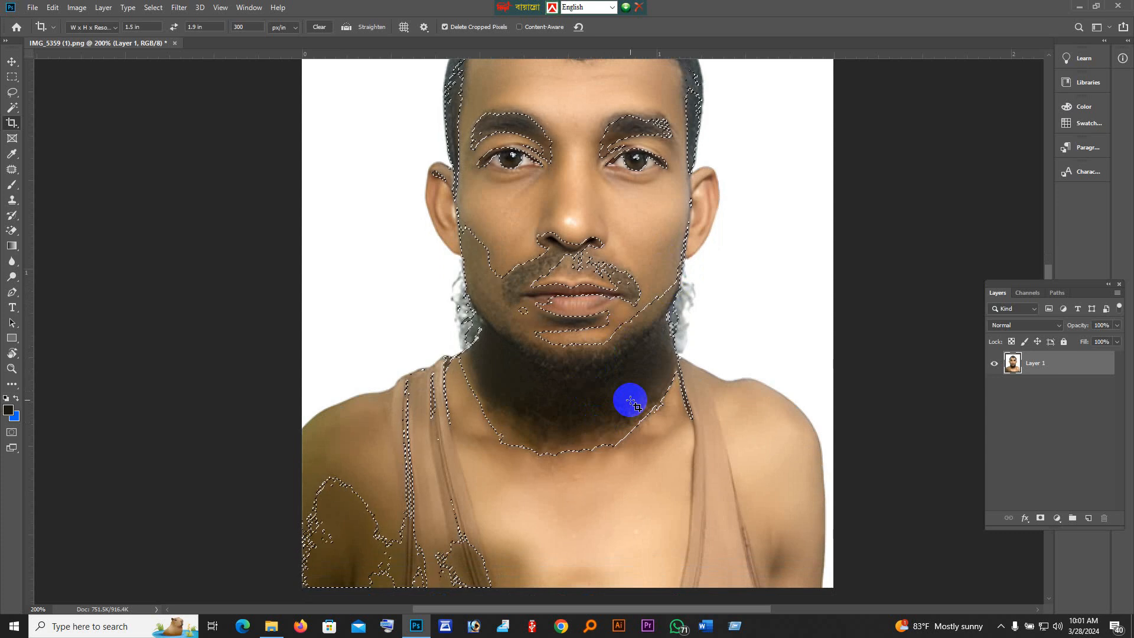
scroll(630, 400, up, 2)
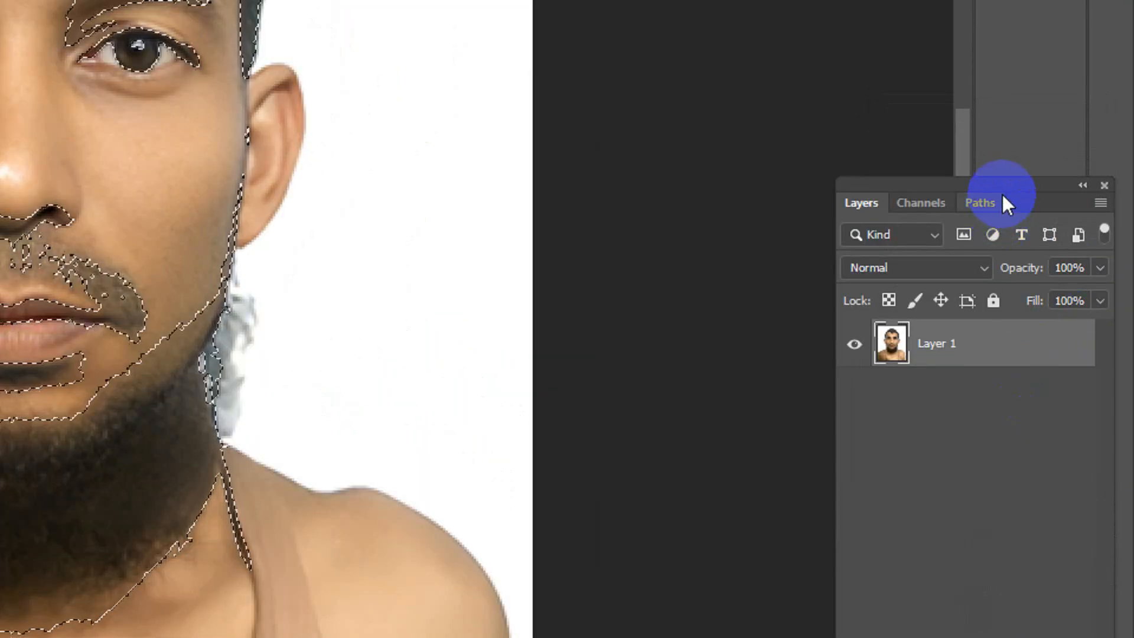
drag(1003, 195, 780, 82)
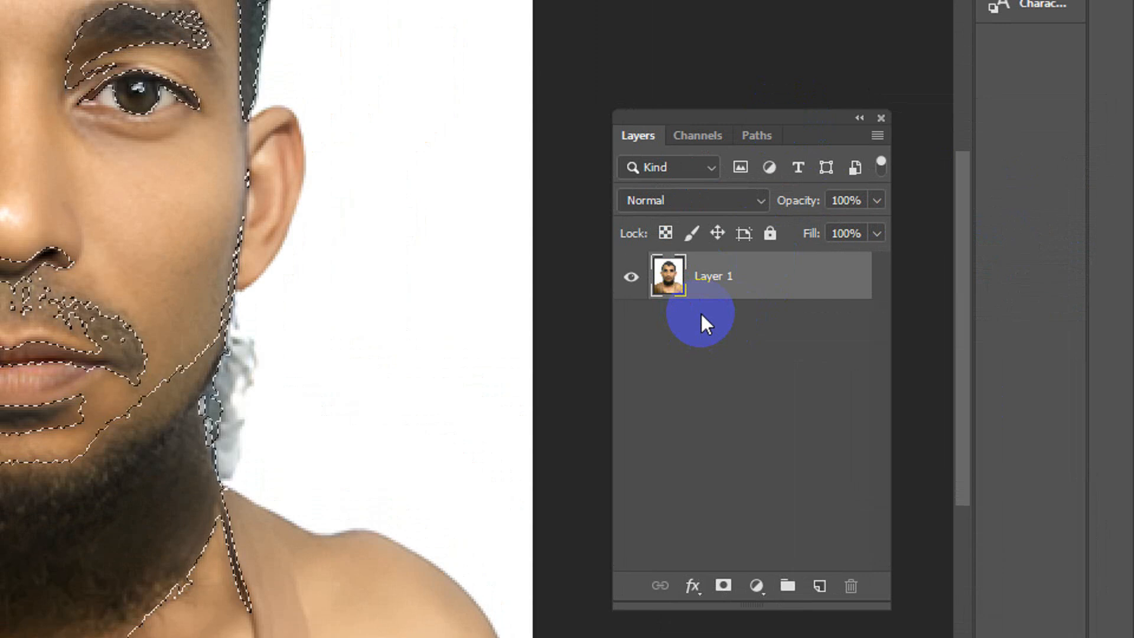
key(ctrl+j)
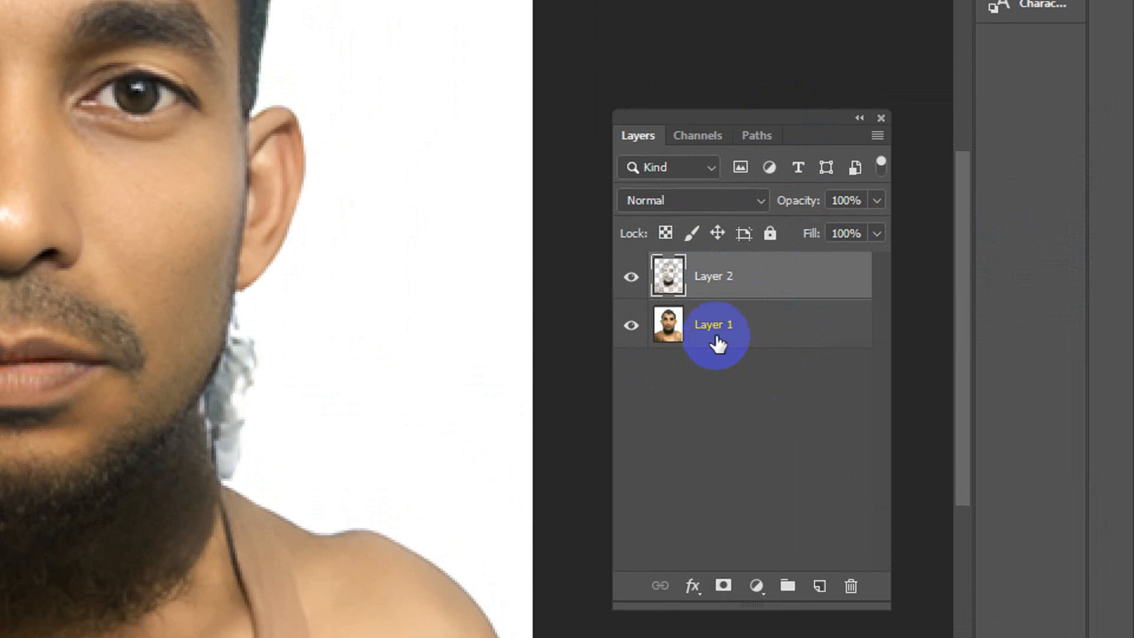
click(718, 338)
click(719, 283)
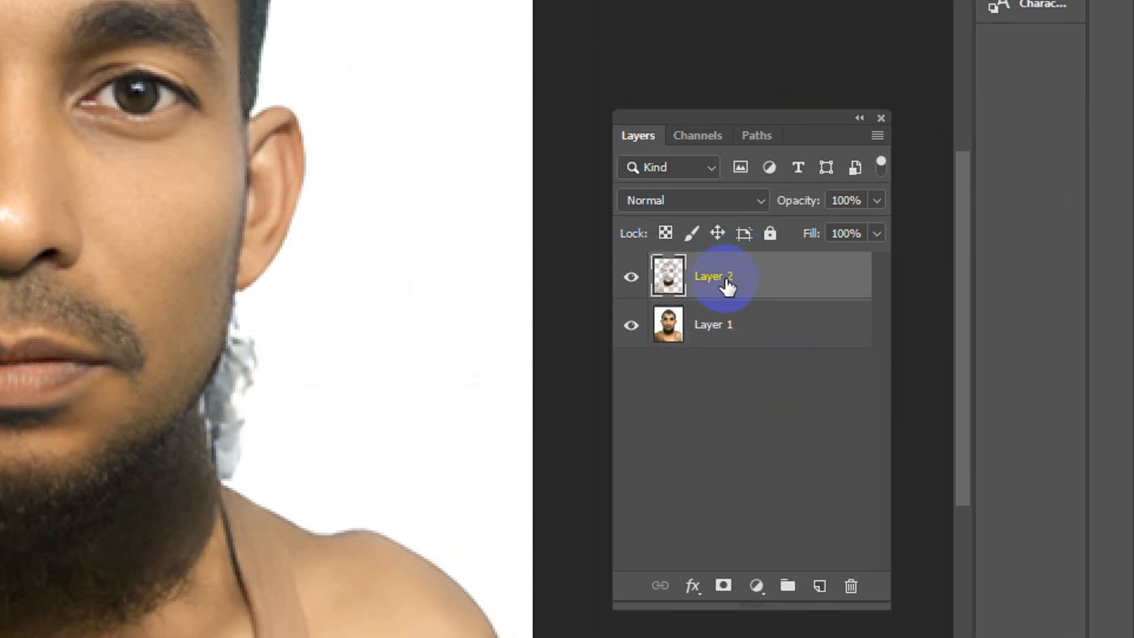
right_click(713, 276)
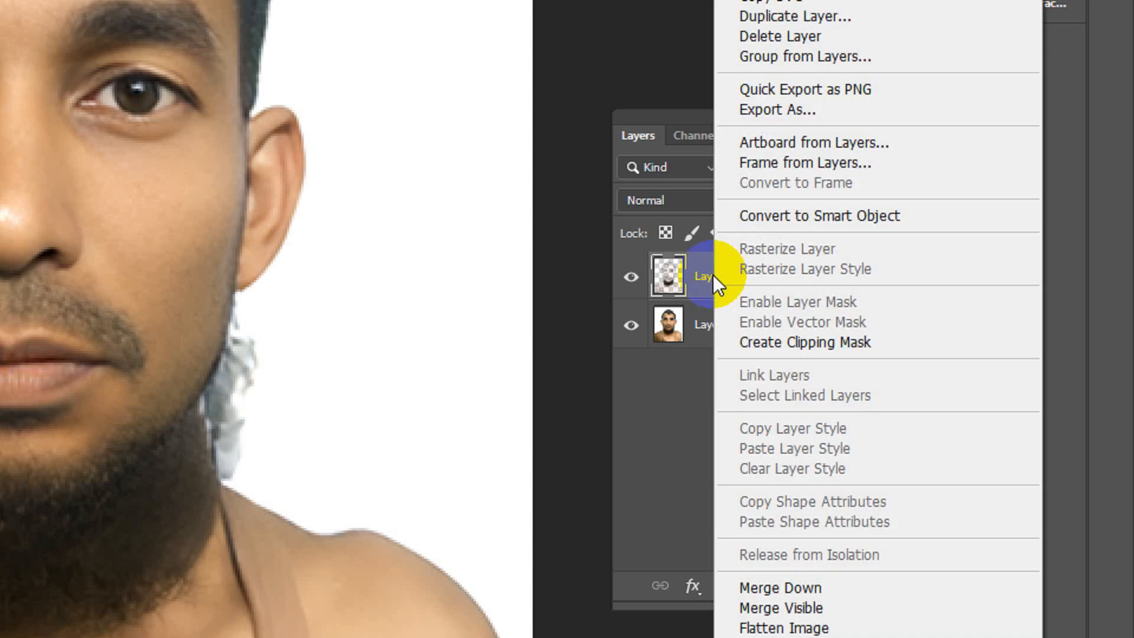
key(Escape)
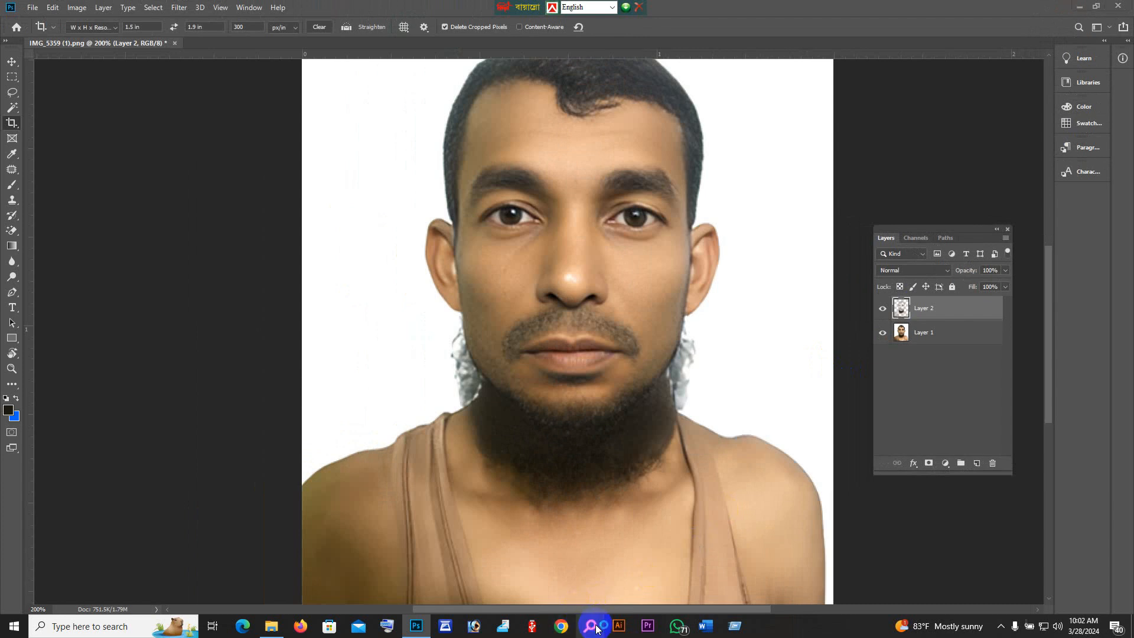
- Switch to Everything, search for "blazar ni" and open blazar 1 nice psd.psd in Photoshop
click(592, 626)
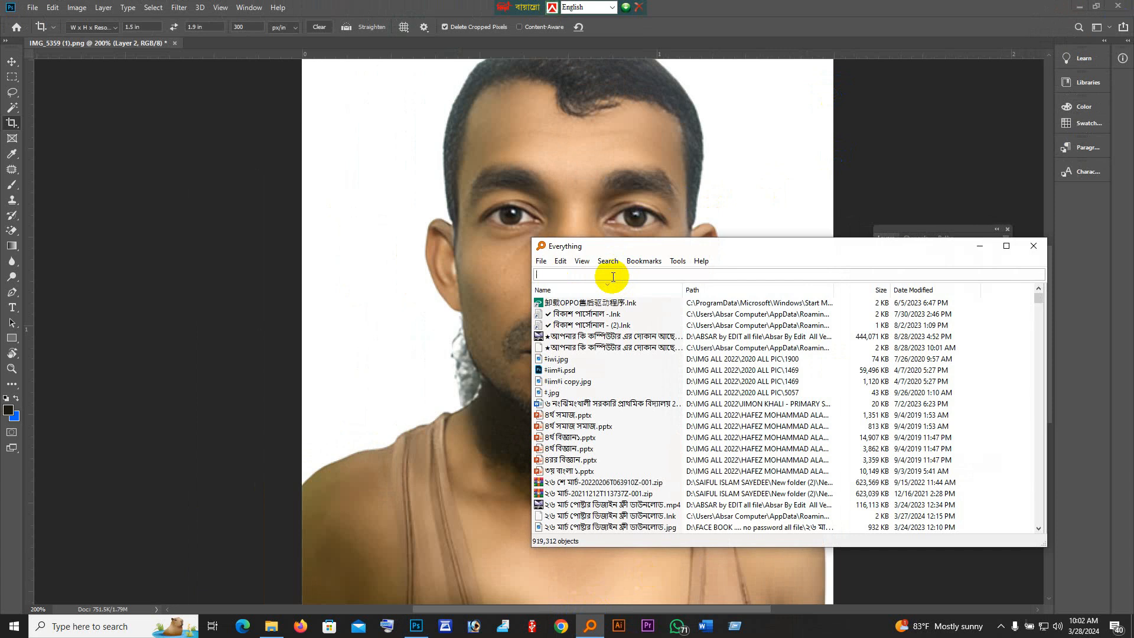
text(b)
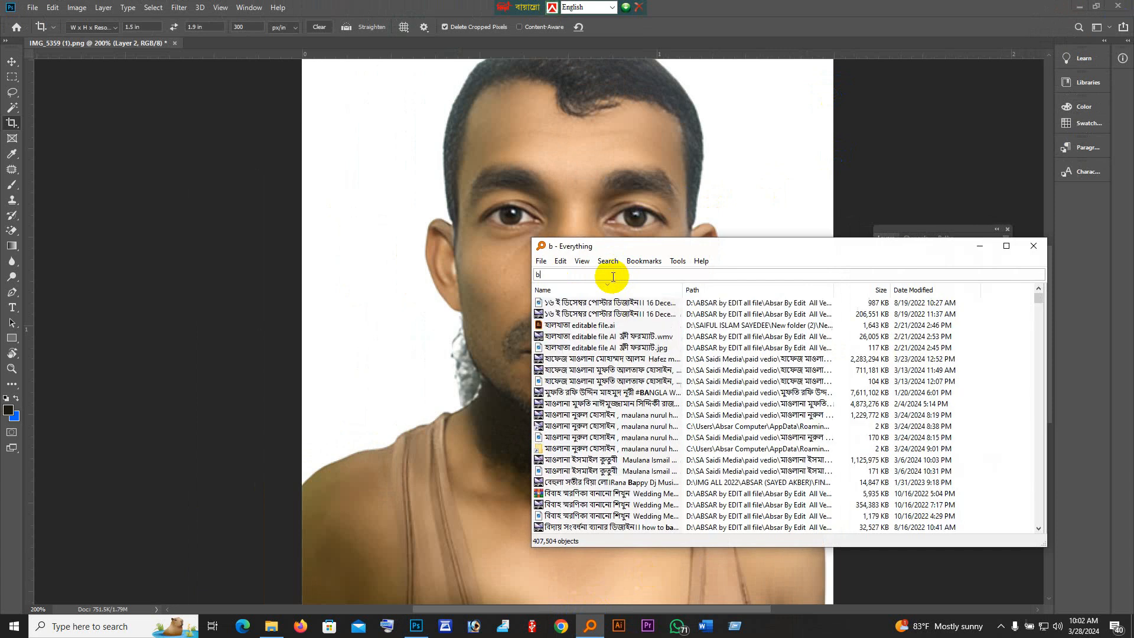
text(lazar)
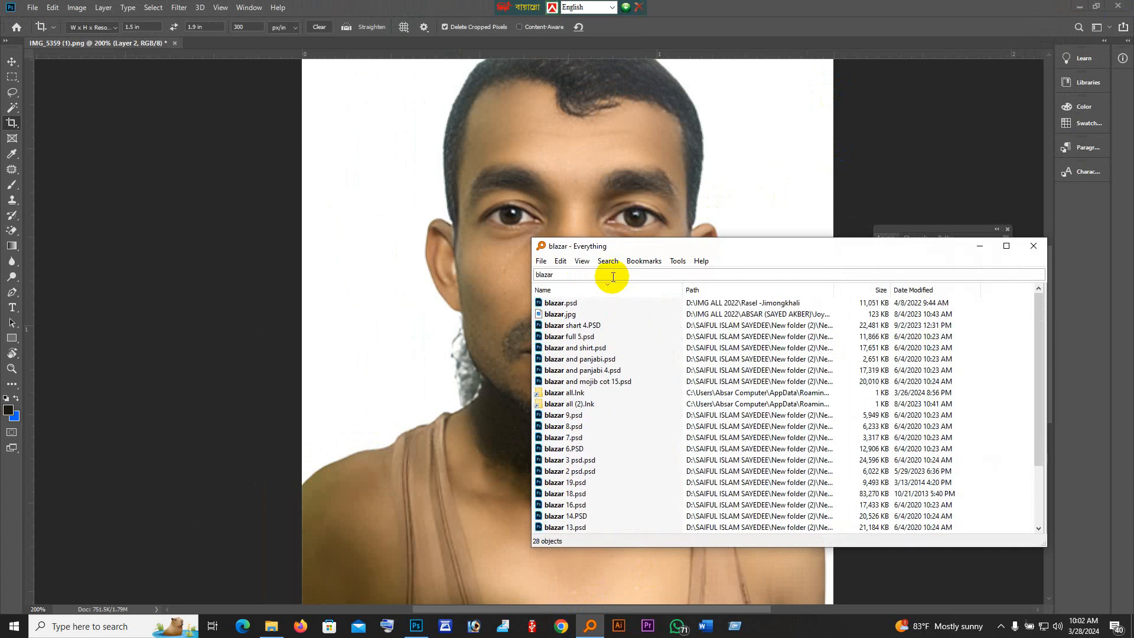
text( ni)
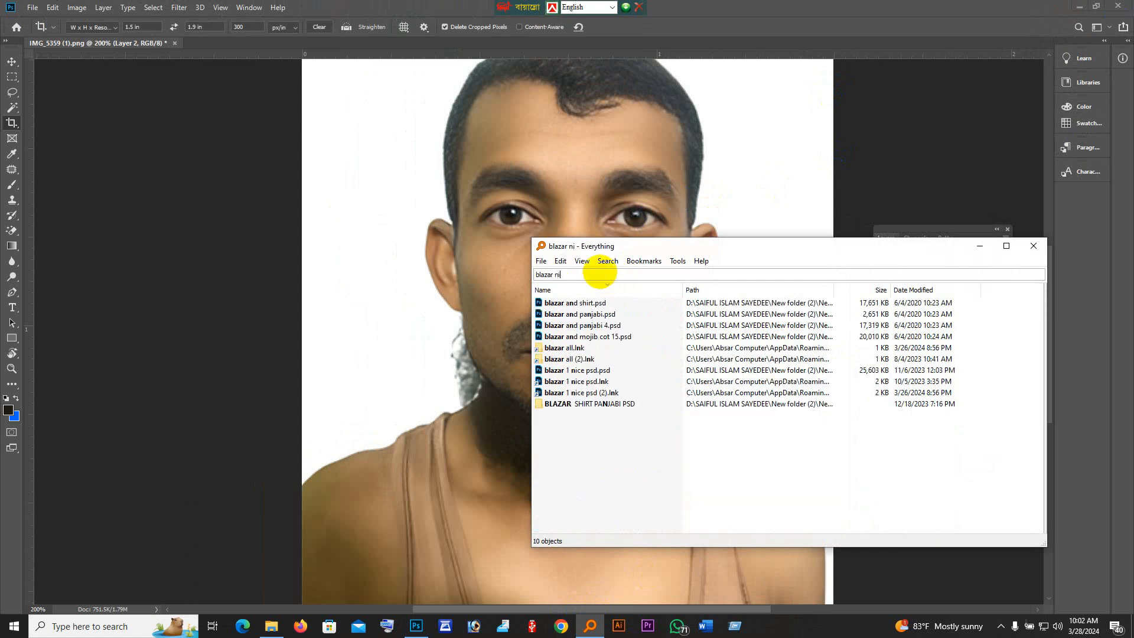
click(566, 303)
double_click(566, 303)
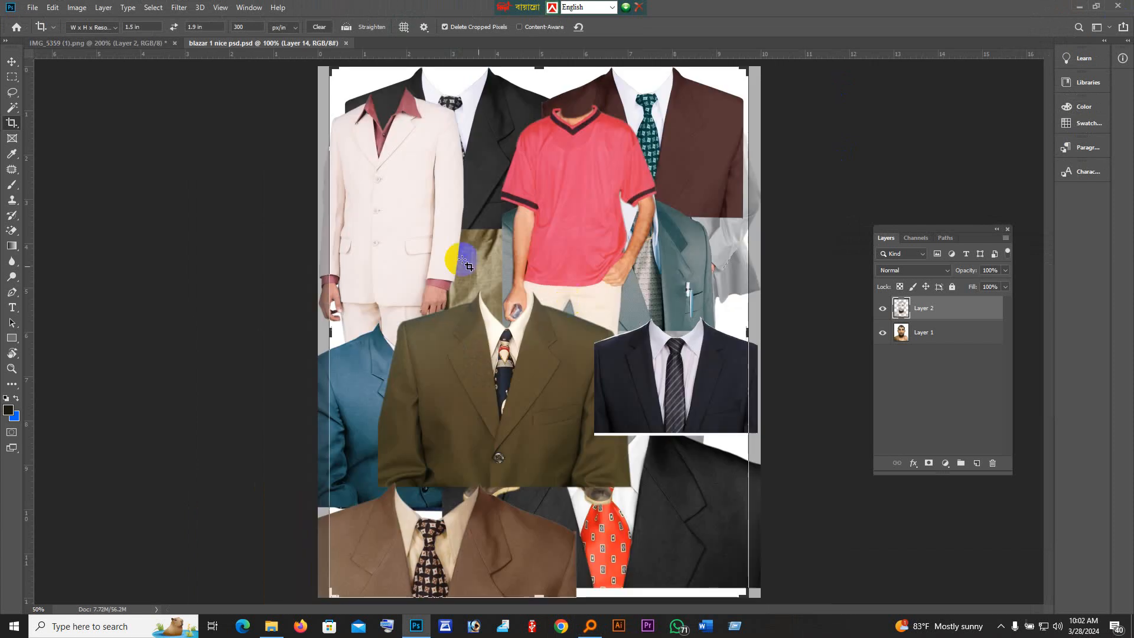
- Move the overlapping garments around in the clothing file and bring the maroon blazer with the teal patterned tie into the portrait
click(493, 114)
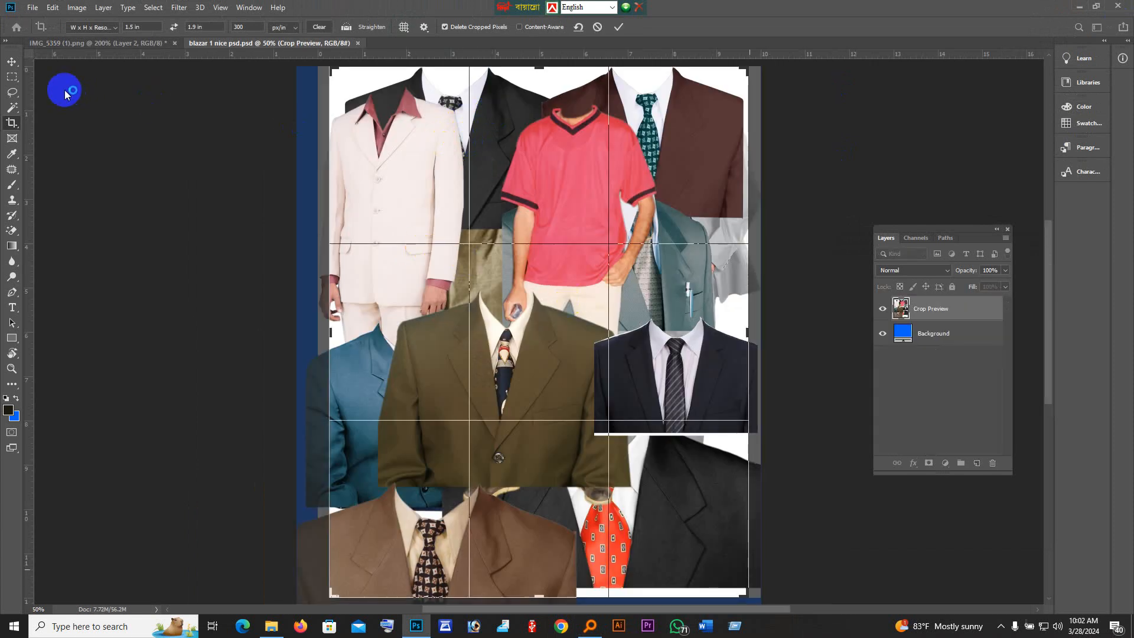
click(6, 66)
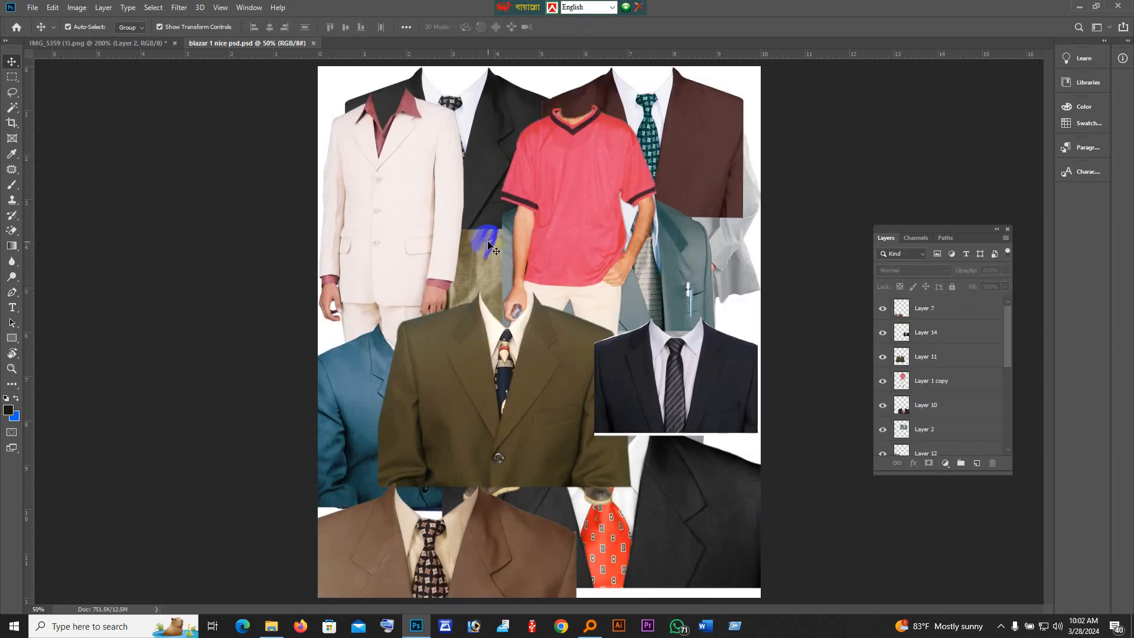
drag(434, 128, 380, 240)
drag(520, 169, 490, 282)
mouse_move(656, 122)
mouse_down()
mouse_move(635, 77)
mouse_move(650, 100)
mouse_move(640, 115)
mouse_up()
click(463, 125)
drag(462, 126, 425, 196)
drag(621, 121, 722, 539)
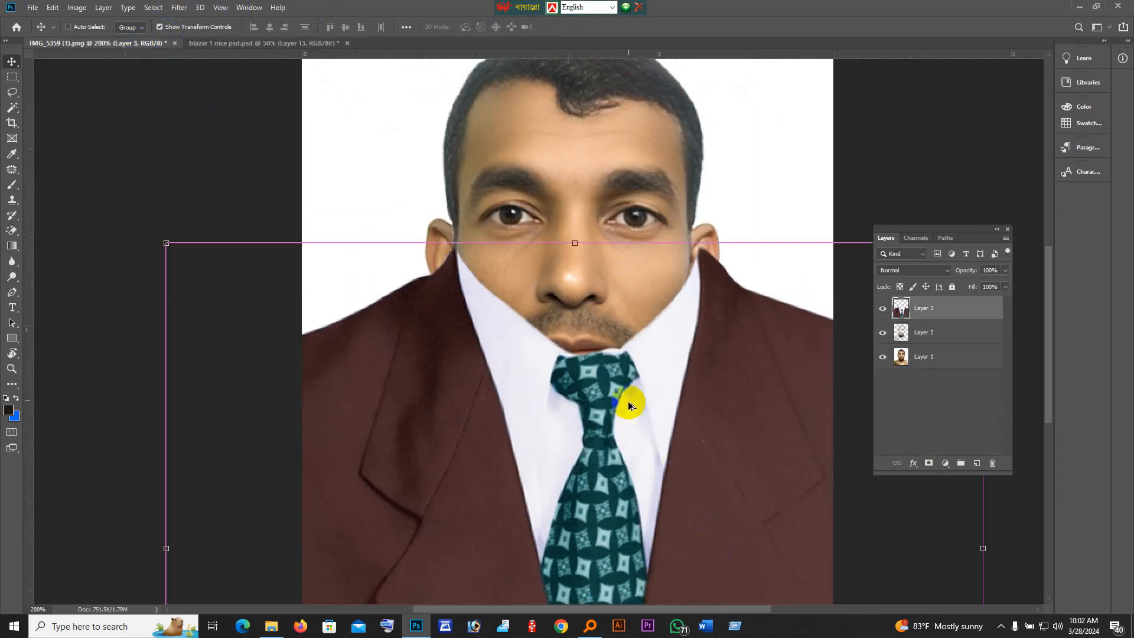
- Scale the maroon blazer proportionally to 75.20% and place it over the man's shoulders below the beard
ctrl+alt+click(628, 397)
ctrl+alt+click(628, 397)
drag(514, 324, 536, 384)
drag(595, 484, 556, 453)
drag(526, 365, 511, 334)
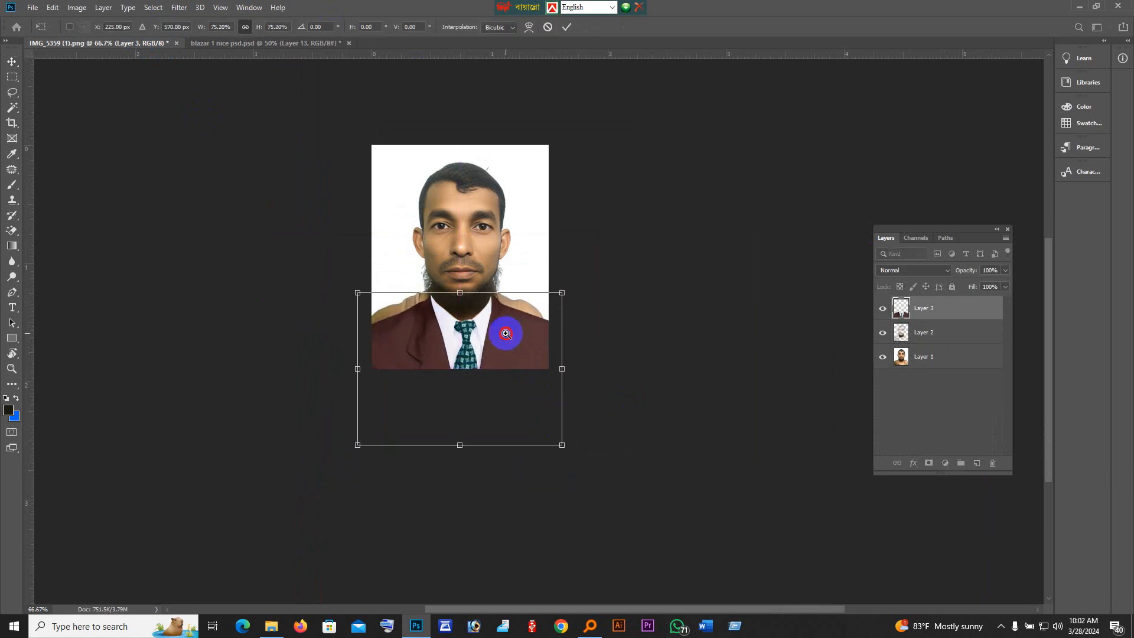
- Scale the maroon blazer proportionally to 67.88% and centre it over the man's shoulders just below the beard
ctrl+click(504, 332)
ctrl+click(506, 333)
scroll(570, 400, down, 6)
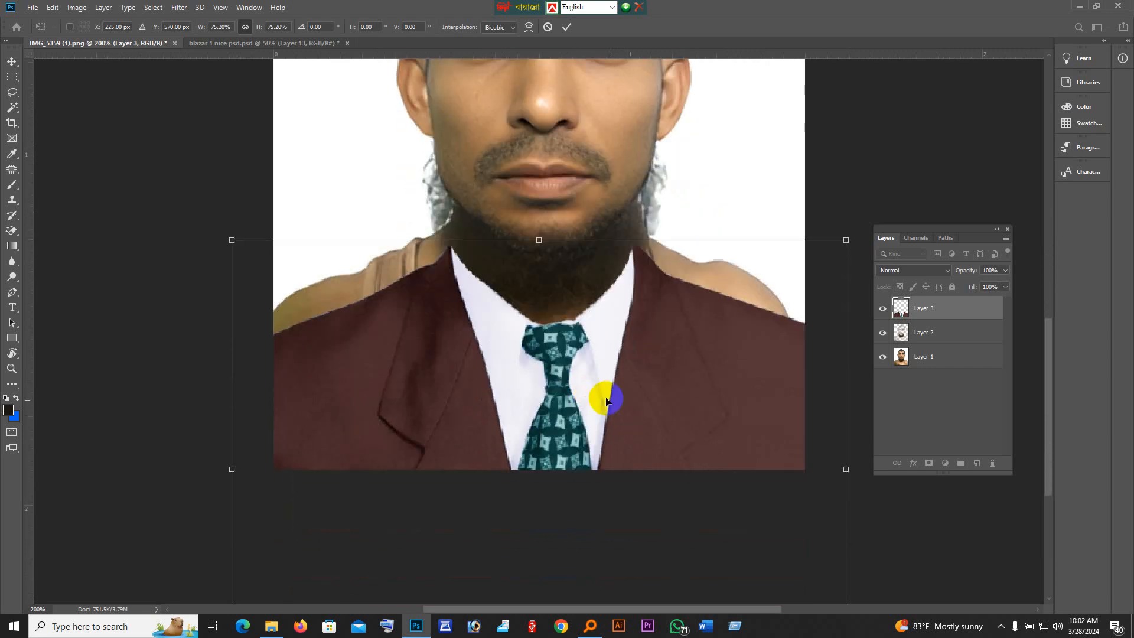
drag(631, 317, 633, 284)
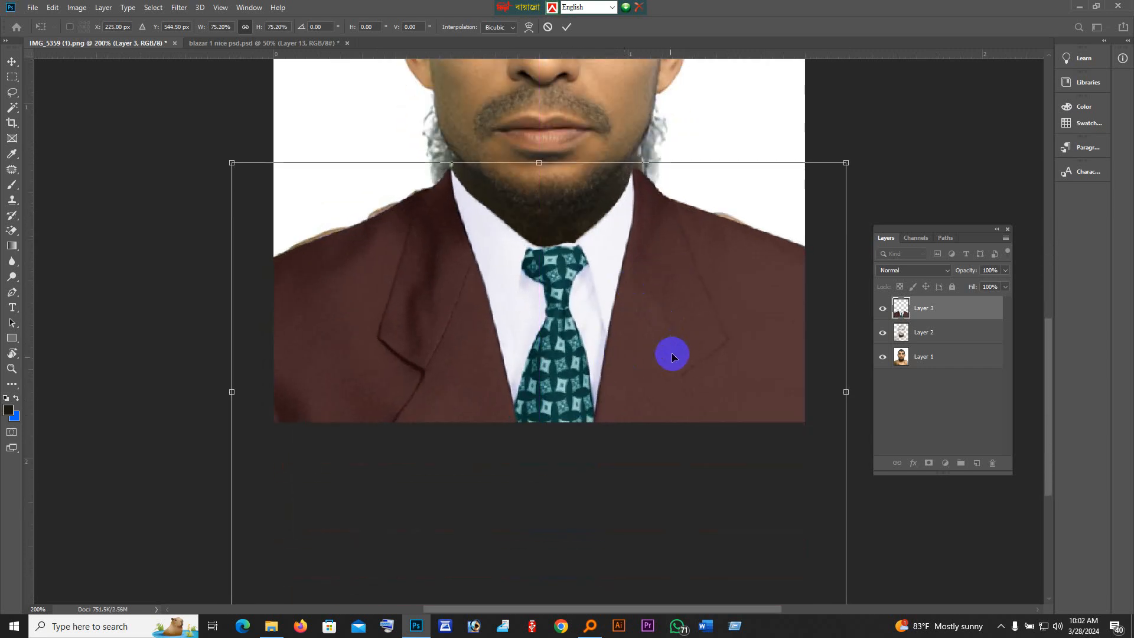
alt+click(749, 499)
drag(632, 447, 605, 433)
drag(471, 316, 486, 323)
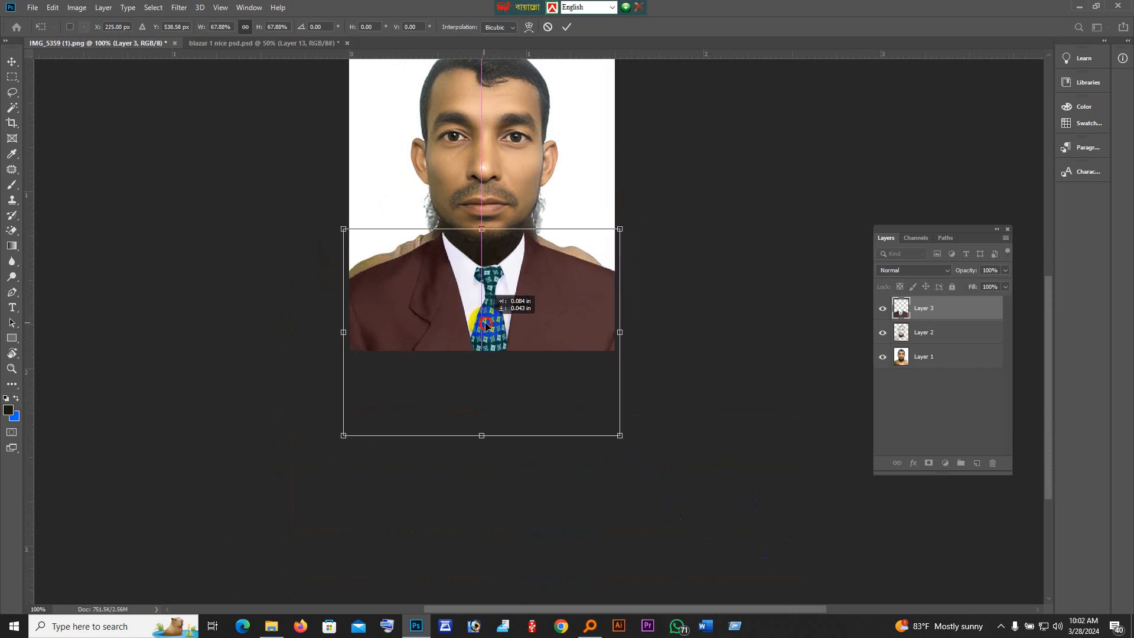
- Nudge the blazer slightly up and to the left to fit the neck, and commit the transform
key(Up)
key(Up)
key(Up)
key(Up)
key(Up)
key(Up)
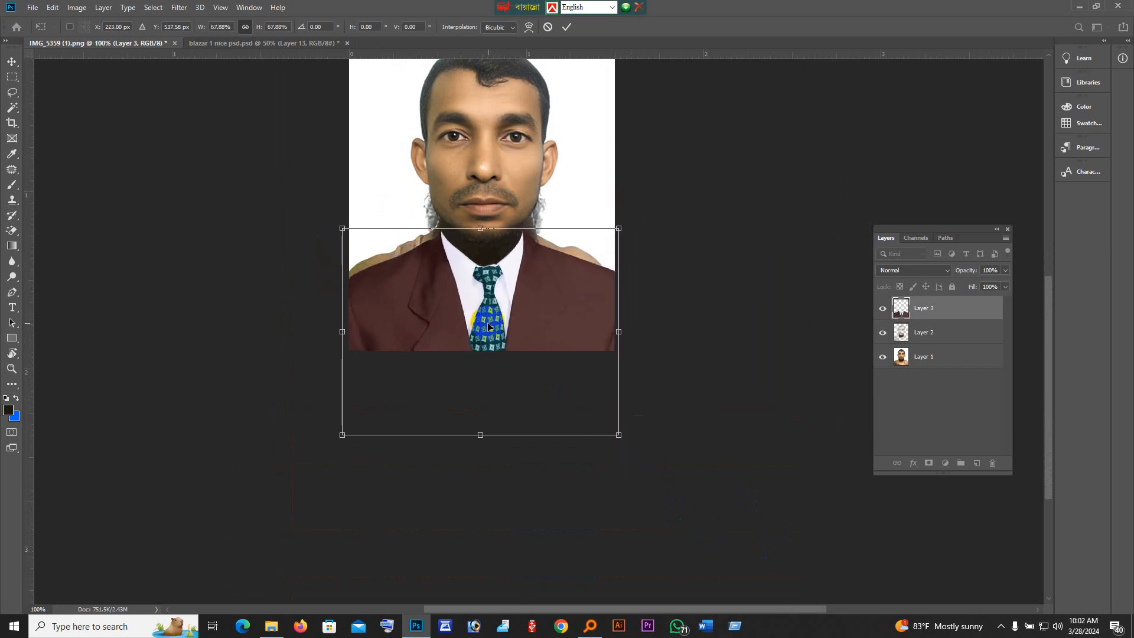
key(Left)
key(Left)
double_click(506, 305)
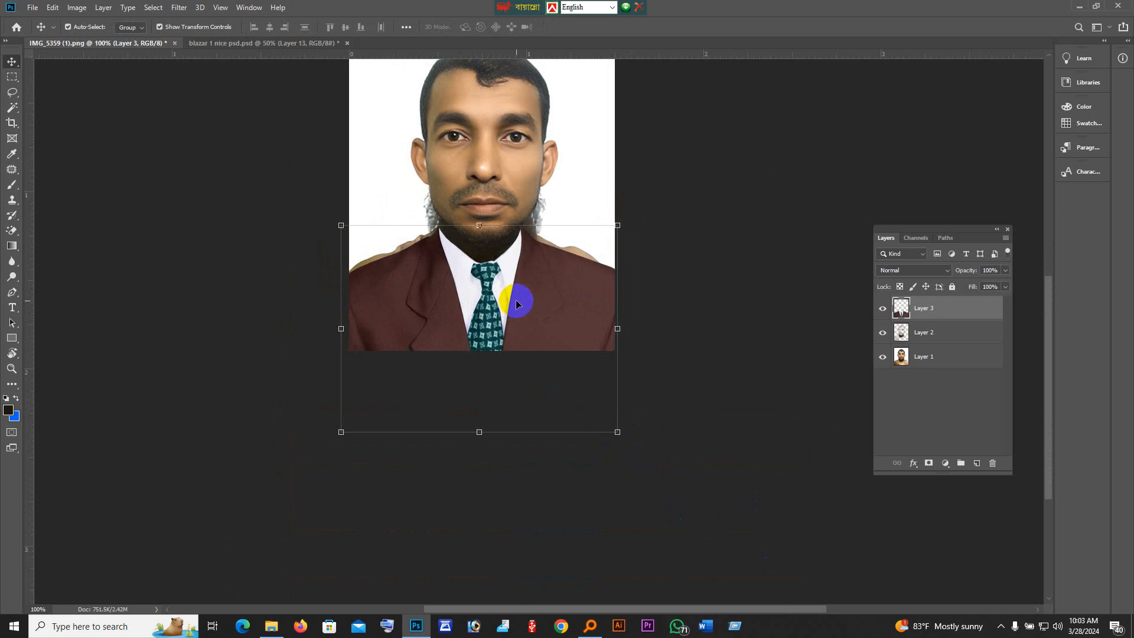
- Fine-tune the blazer's placement by nudging it slightly right and up against the neck
key(Right)
key(Right)
key(Up)
key(Up)
key(Up)
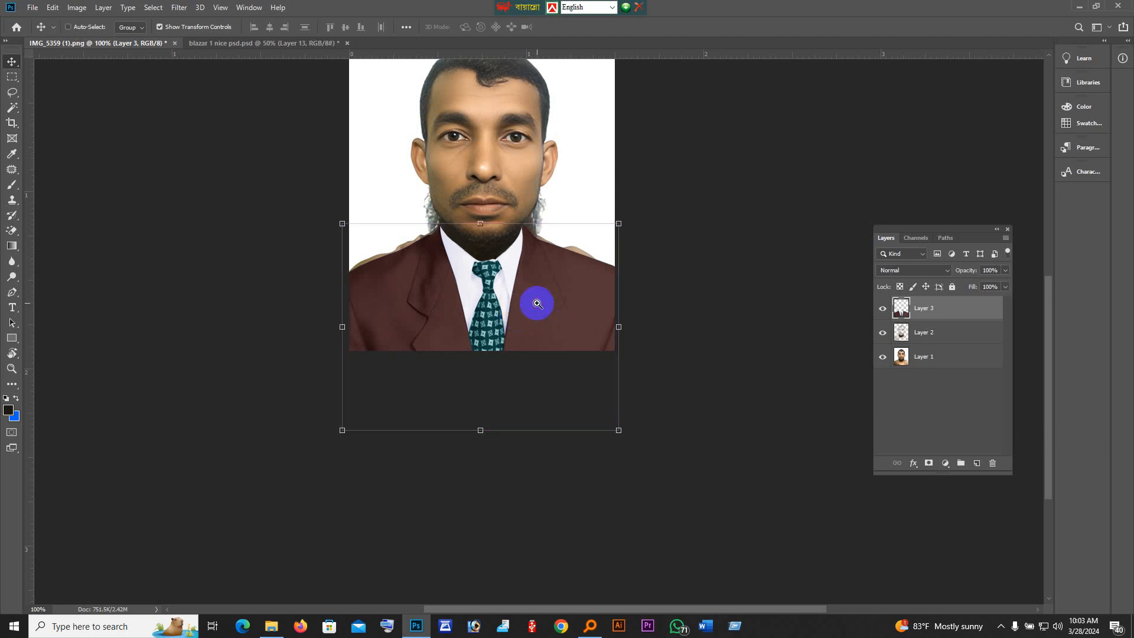
- Move the beard copy on Layer 2 above the blazer on Layer 3 in the layer order
scroll(537, 302, up, 1)
scroll(524, 292, up, 1)
click(922, 313)
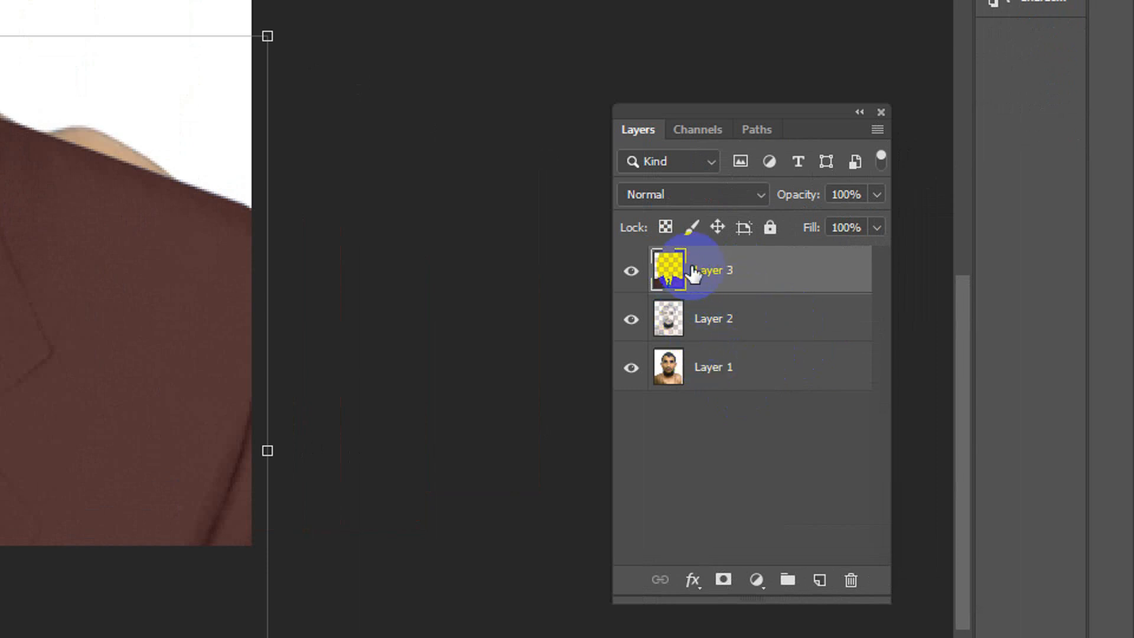
click(709, 320)
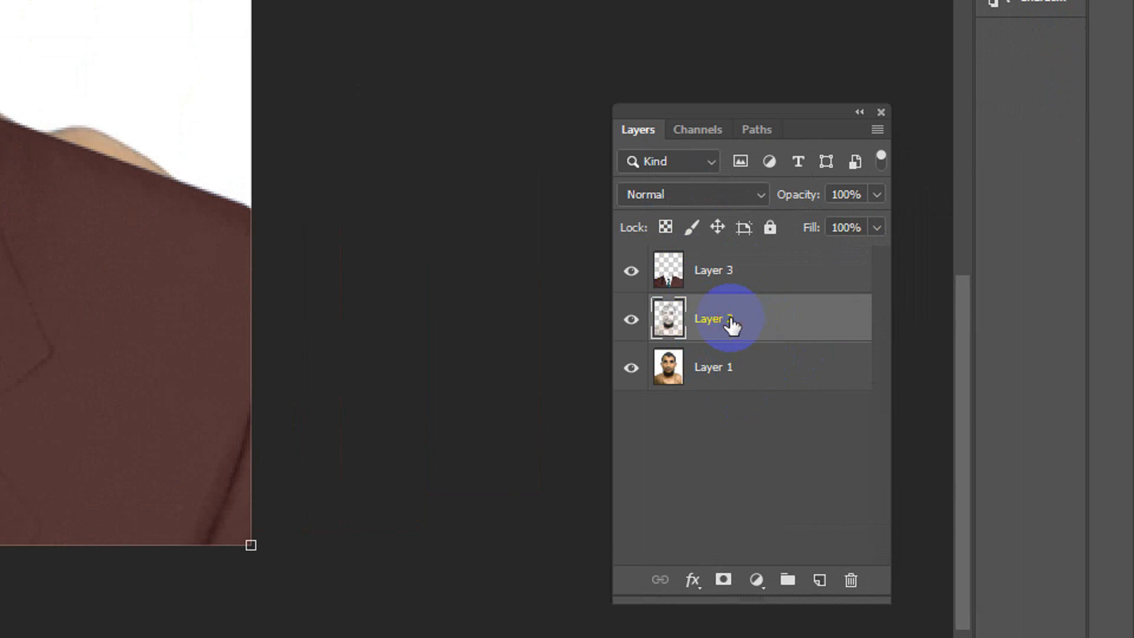
click(712, 368)
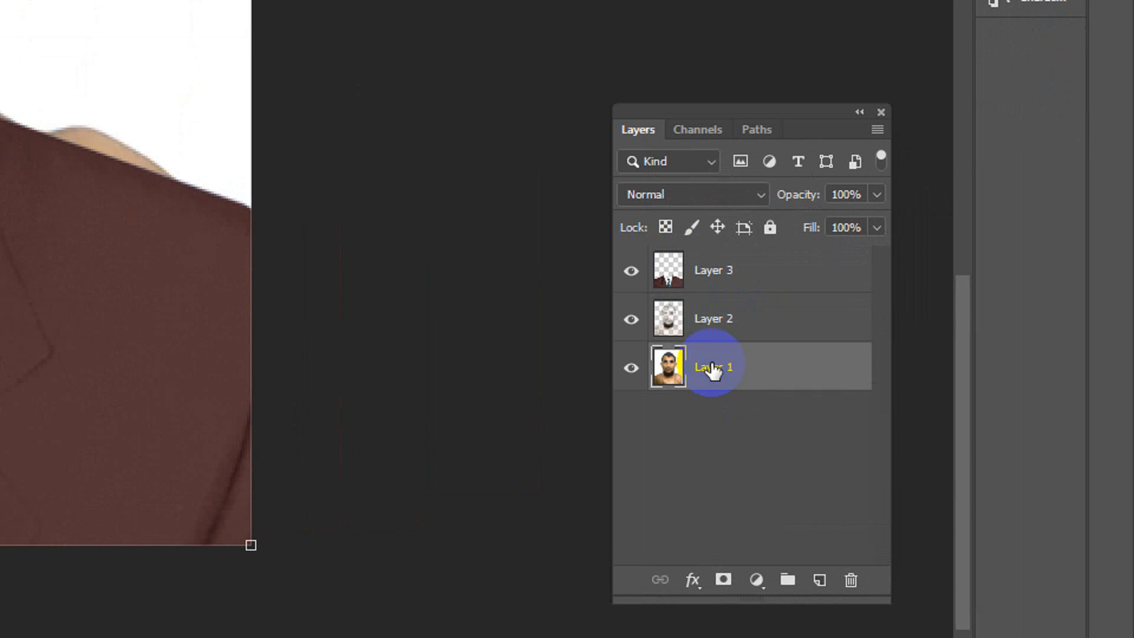
click(697, 317)
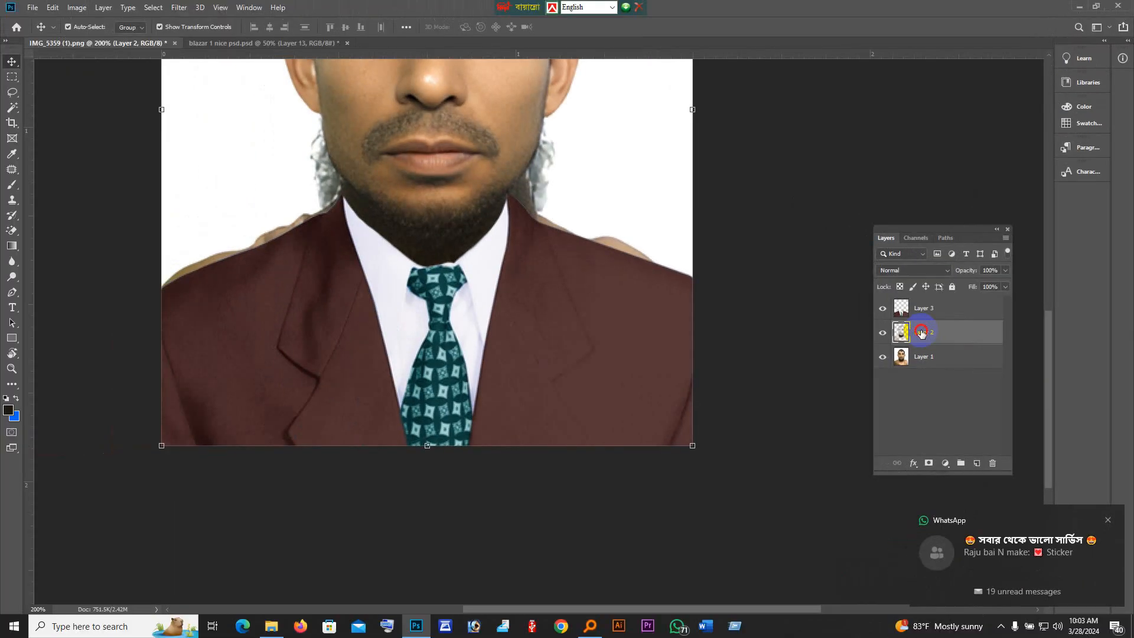
drag(921, 333, 920, 309)
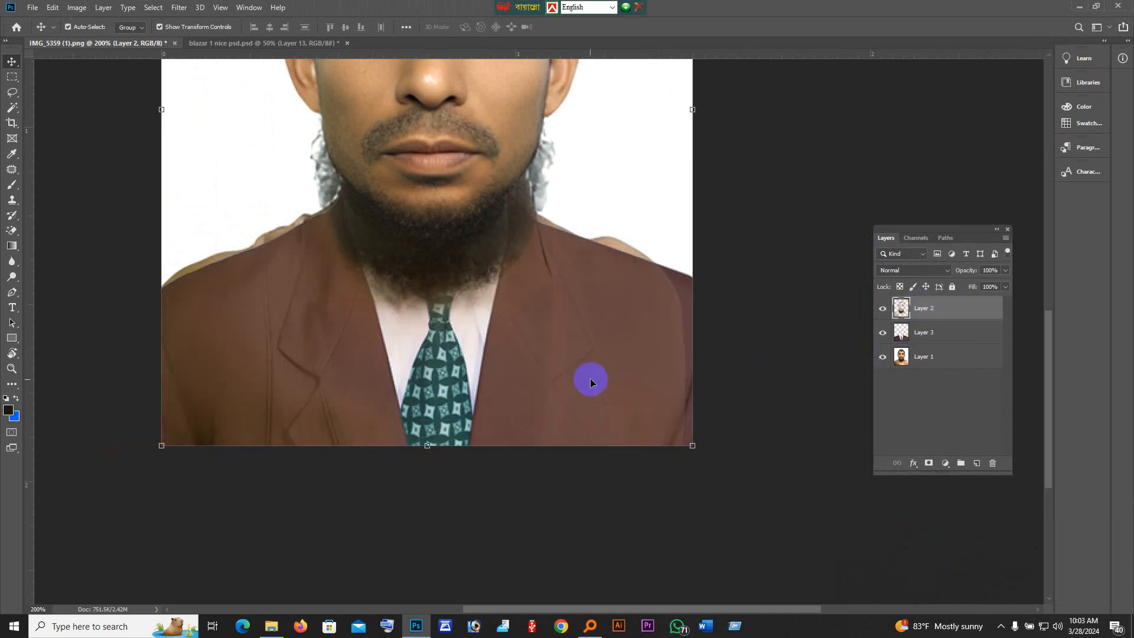
scroll(567, 370, up, 3)
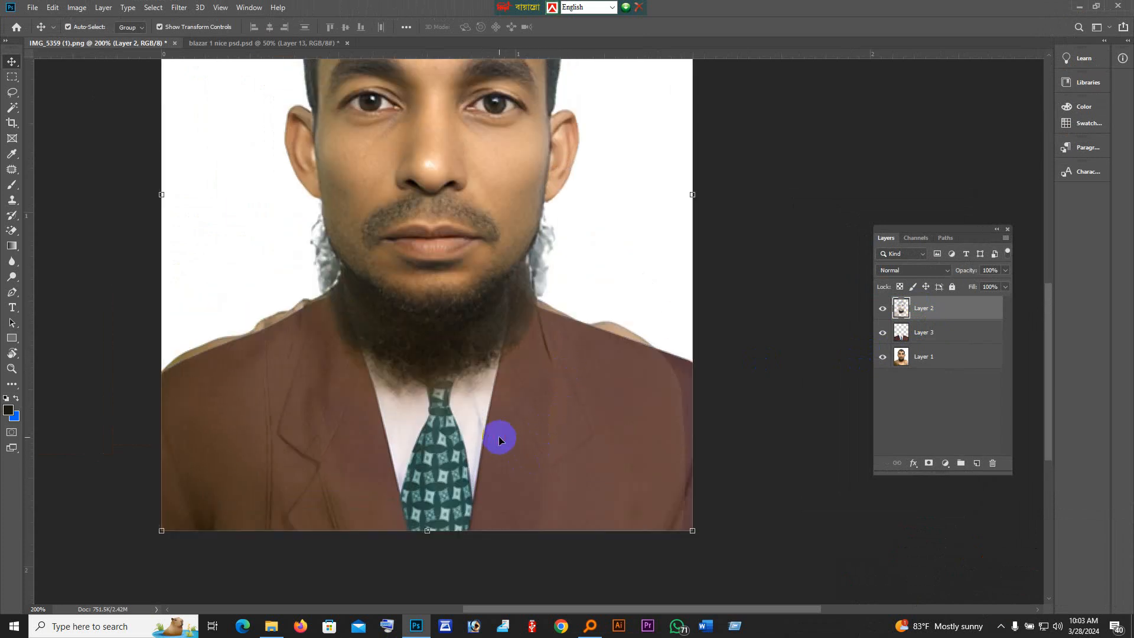
ctrl+alt+click(552, 449)
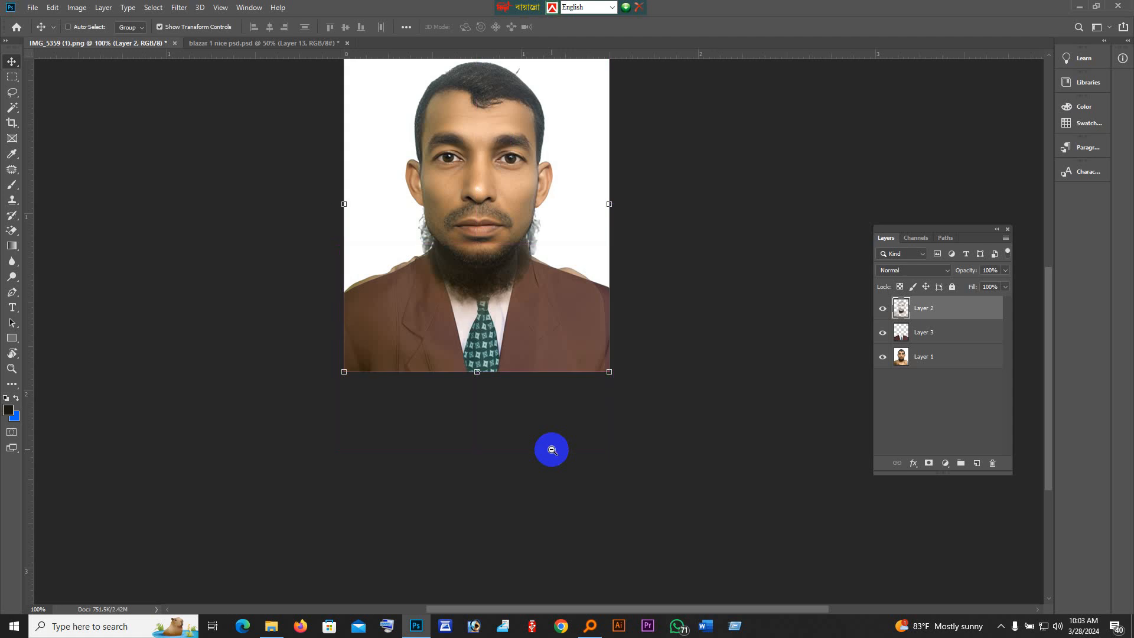
key(ctrl+minus)
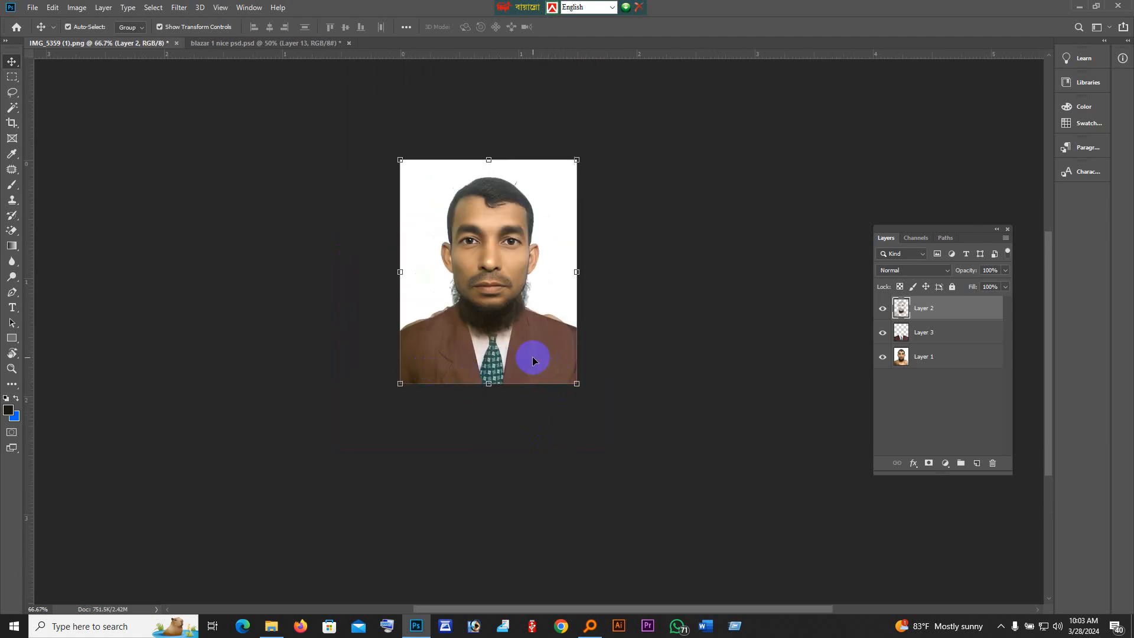
key(ctrl+plus)
key(ctrl+plus)
scroll(598, 514, down, 1)
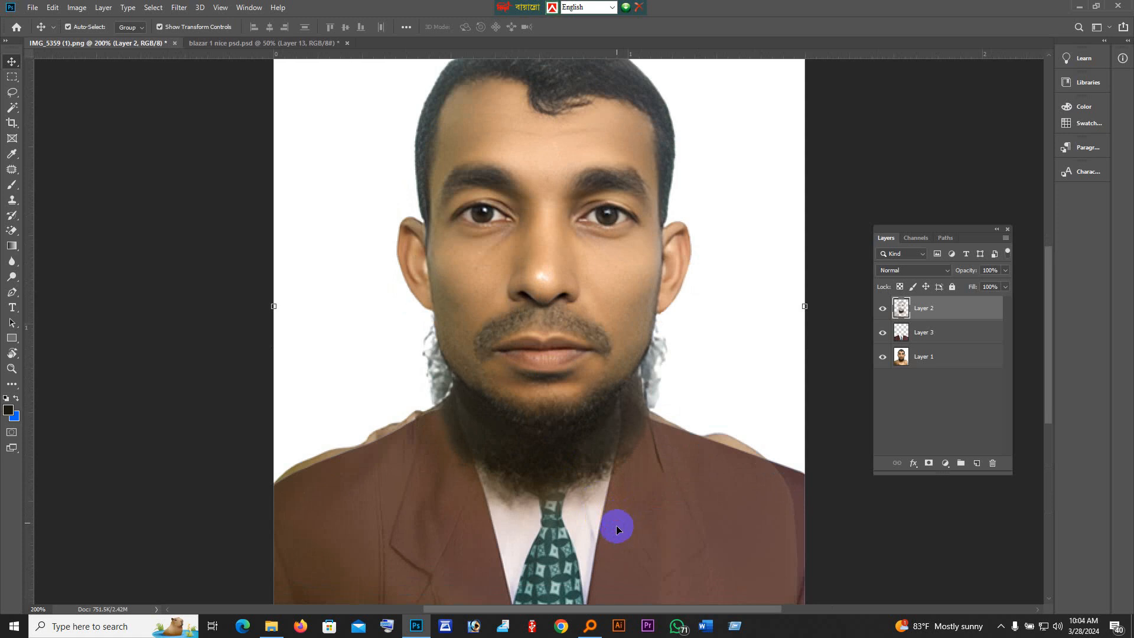
drag(636, 514, 638, 523)
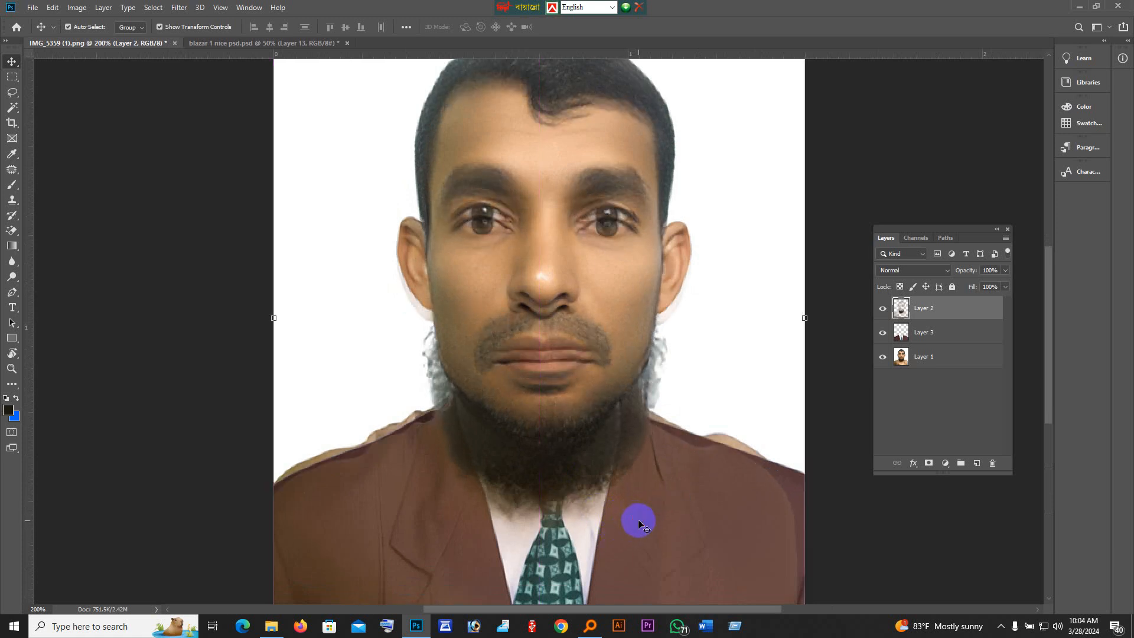
key(ctrl+z)
click(906, 332)
drag(661, 533, 636, 533)
key(ctrl+z)
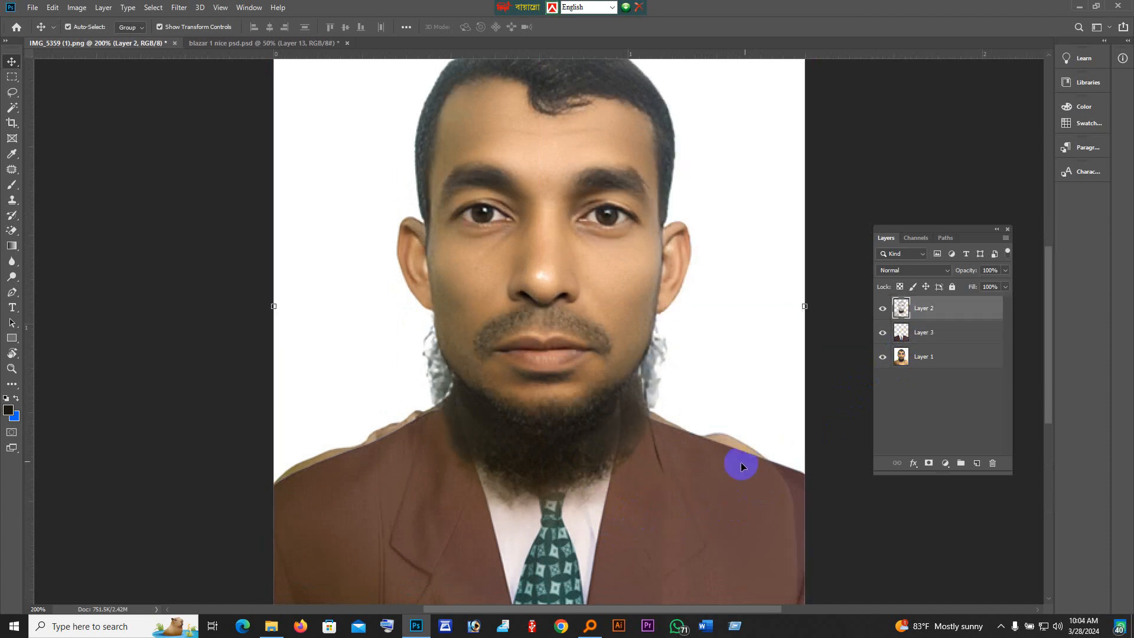
click(907, 333)
drag(600, 523, 671, 527)
key(ctrl+z)
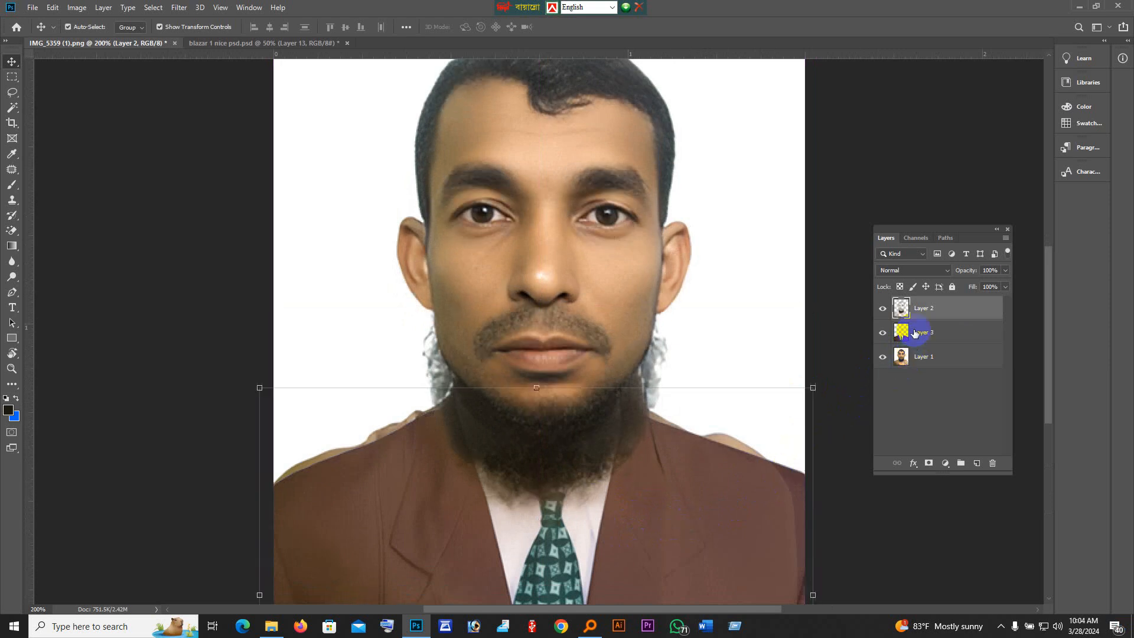
click(915, 332)
scroll(655, 529, down, 2)
scroll(655, 528, down, 2)
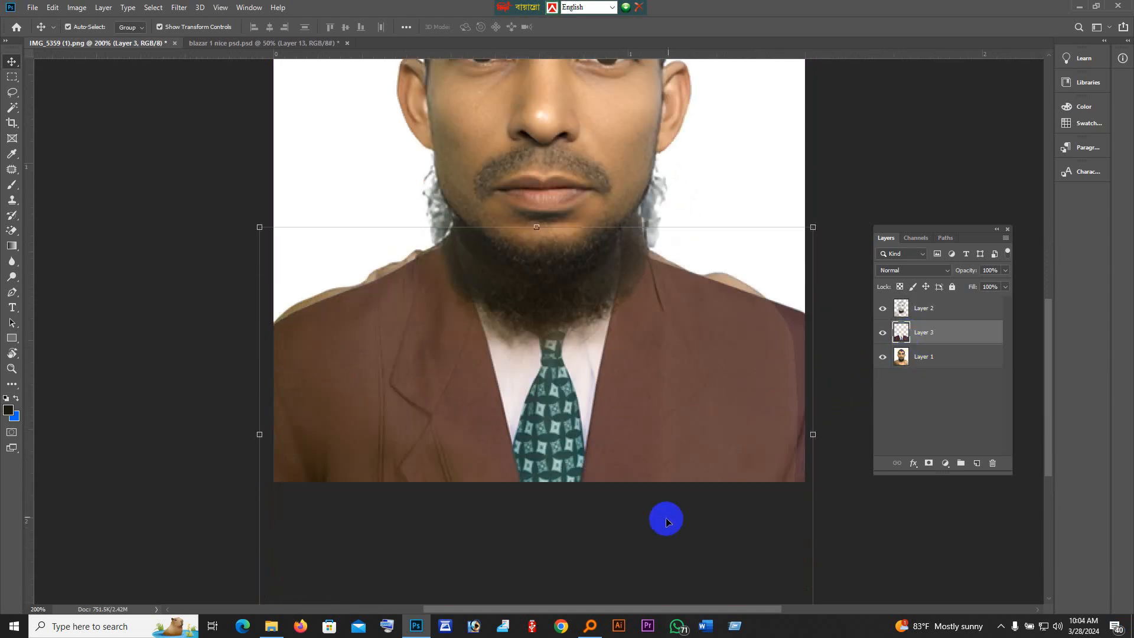
drag(735, 466, 739, 471)
key(ctrl+z)
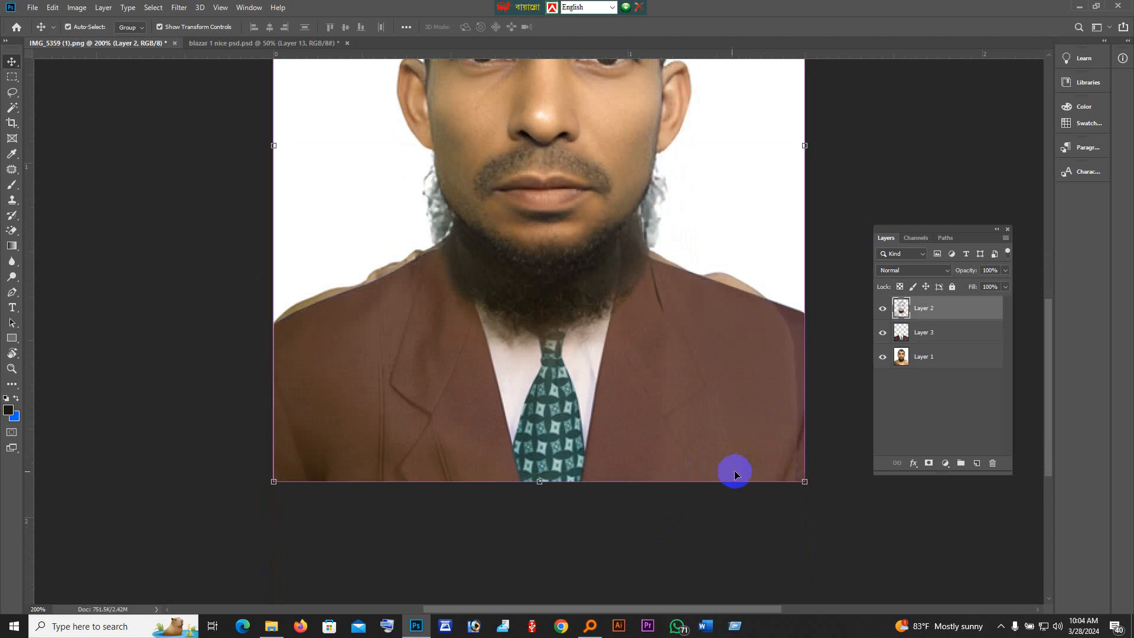
- Merge the beard, blazer and portrait layers into a single layer
ctrl+alt+click(632, 409)
scroll(630, 408, up, 2)
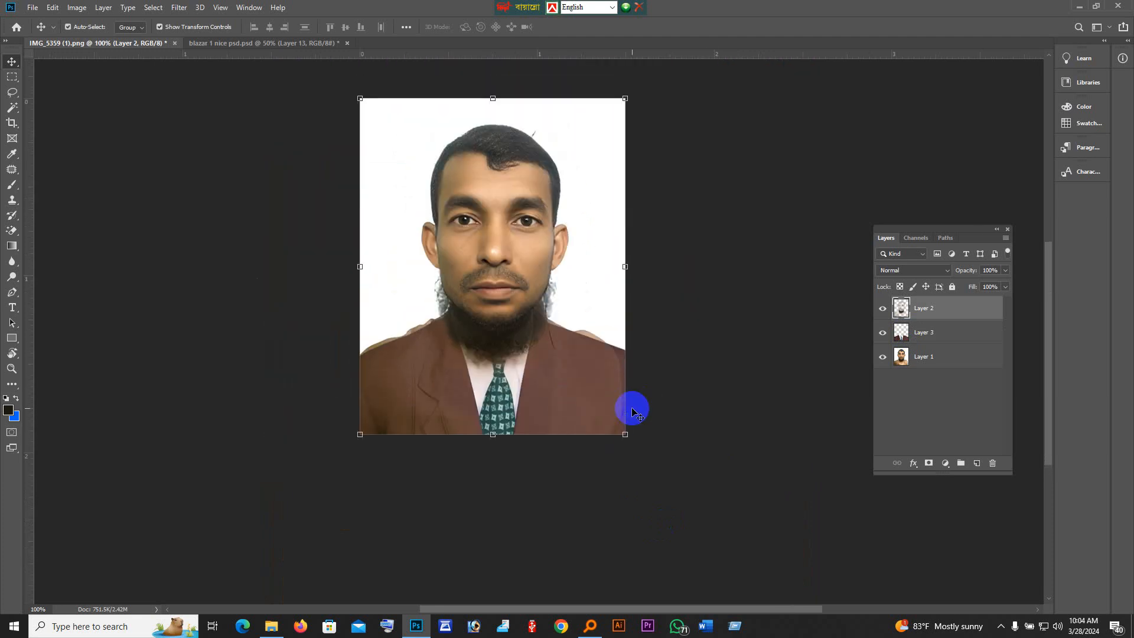
scroll(514, 380, up, 1)
scroll(518, 380, down, 2)
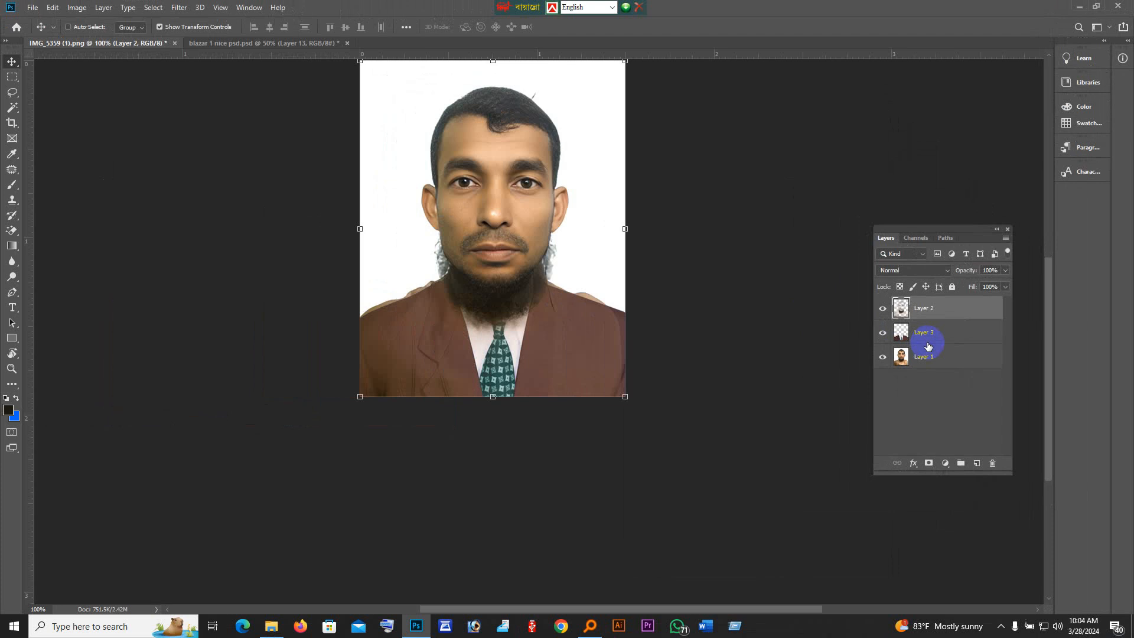
key(ctrl+e)
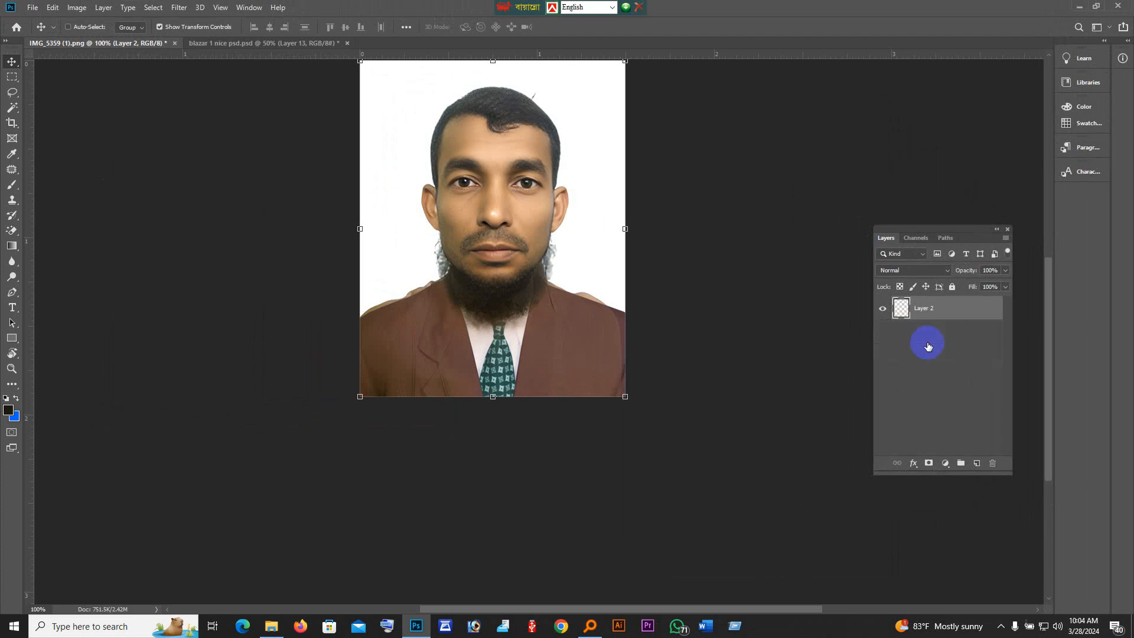
click(931, 319)
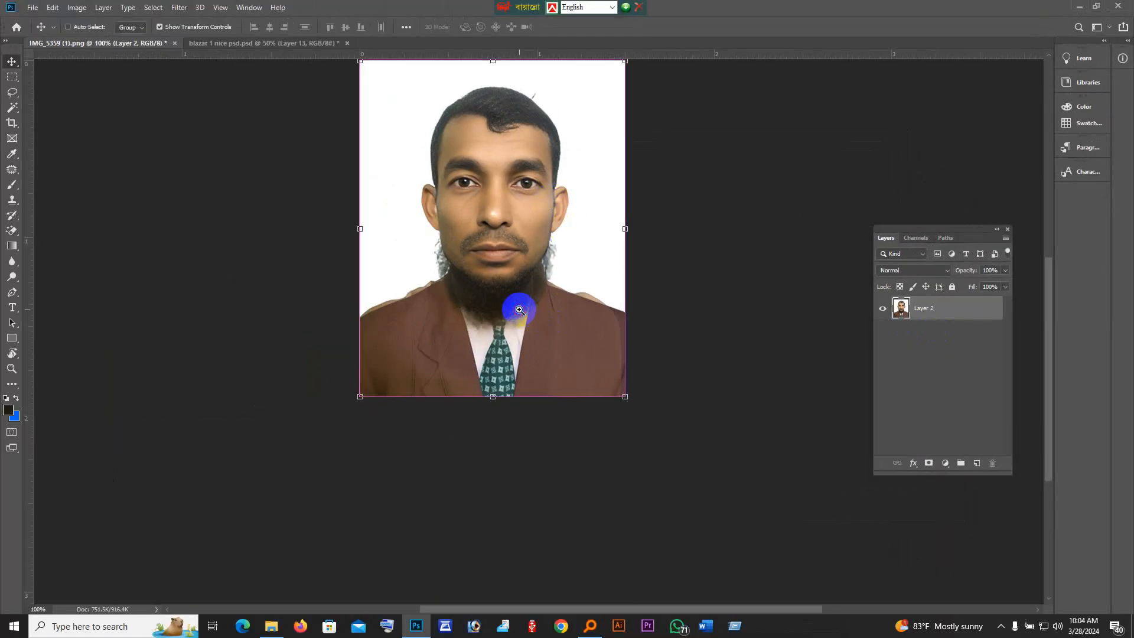
- Trace the blazer's shoulder edge and the exposed skin above it on the image's left side with the Pen tool, and convert the path to a selection
ctrl+click(519, 310)
ctrl+click(391, 339)
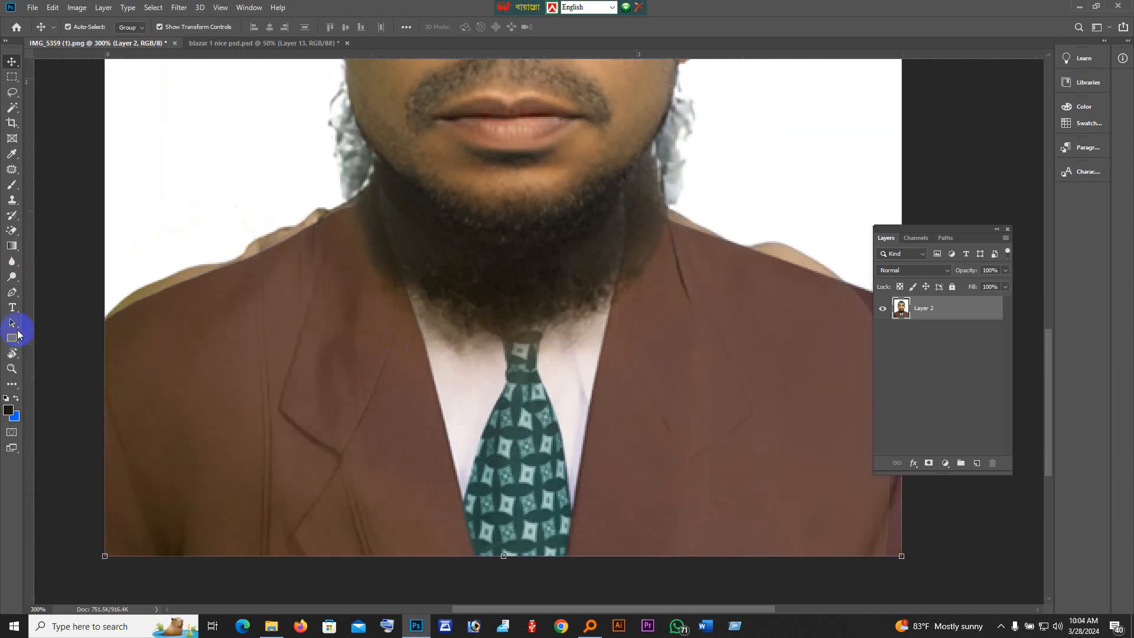
click(13, 293)
scroll(157, 260, up, 2)
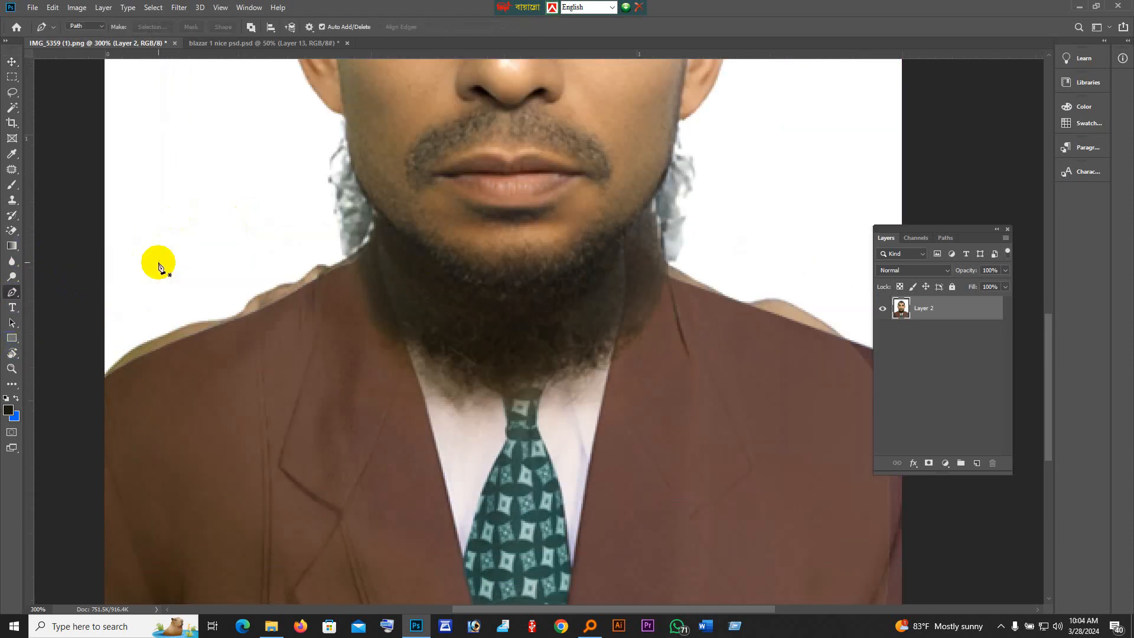
click(105, 378)
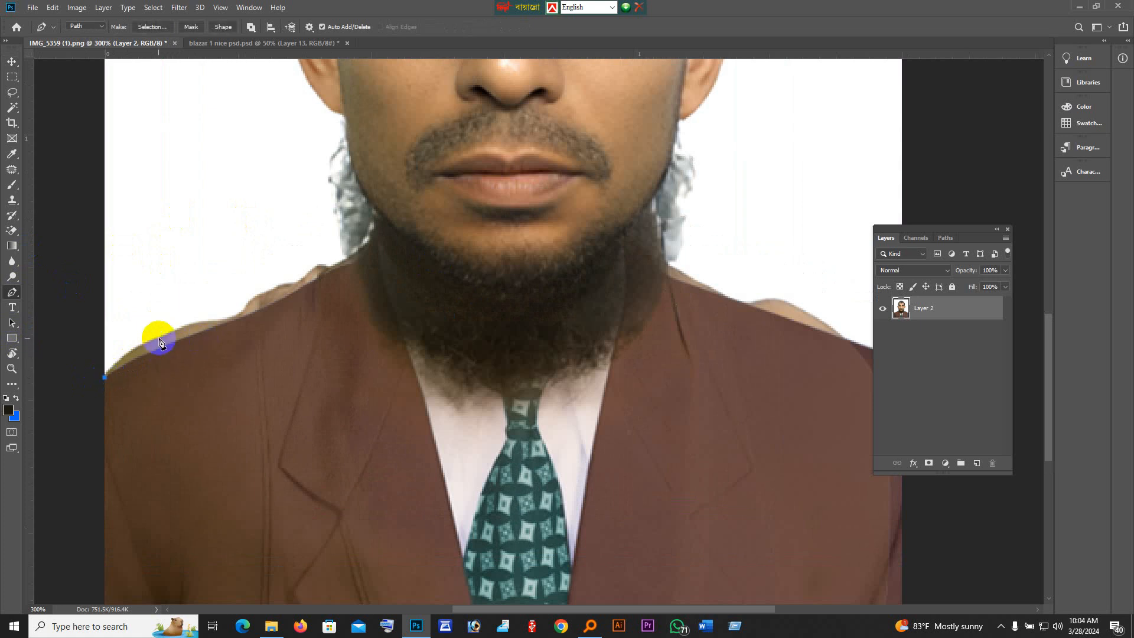
drag(240, 319, 288, 307)
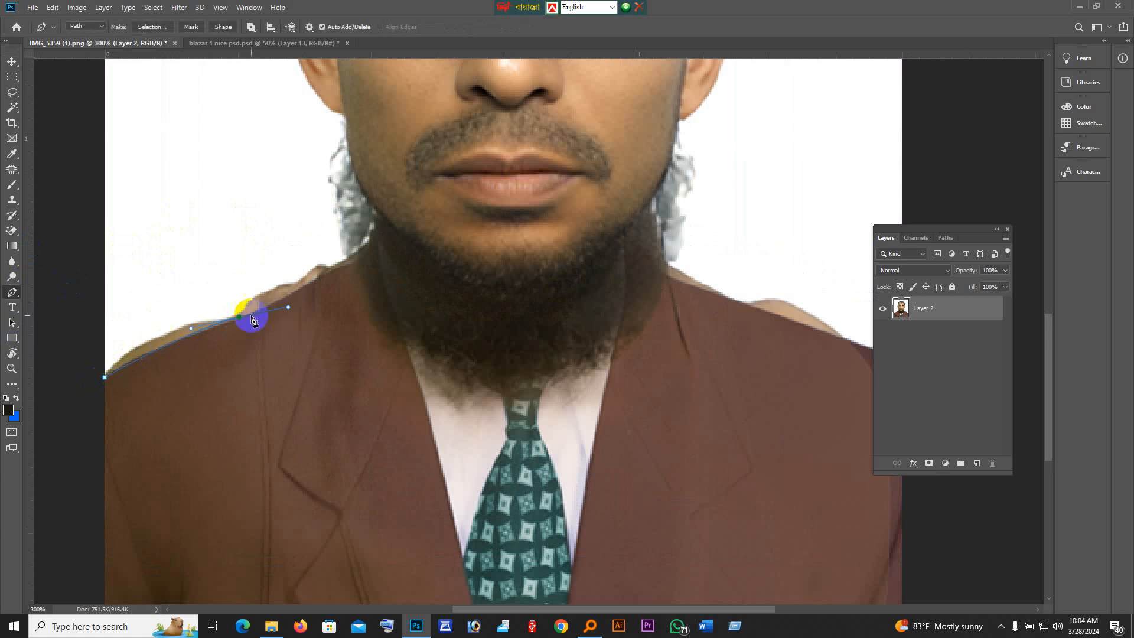
click(275, 304)
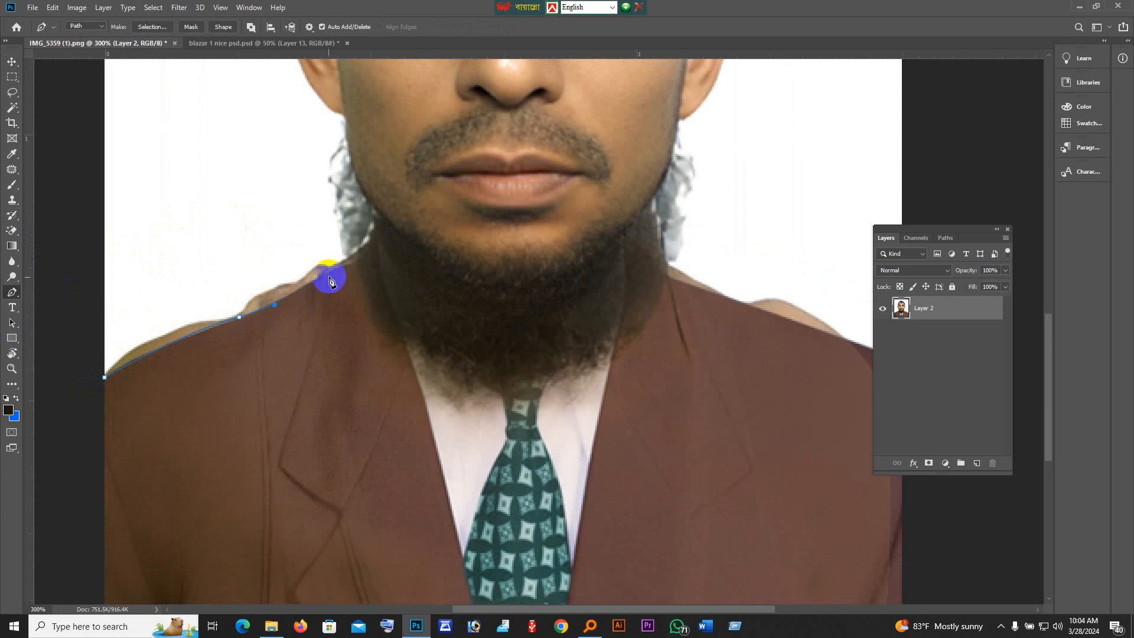
drag(341, 267, 256, 212)
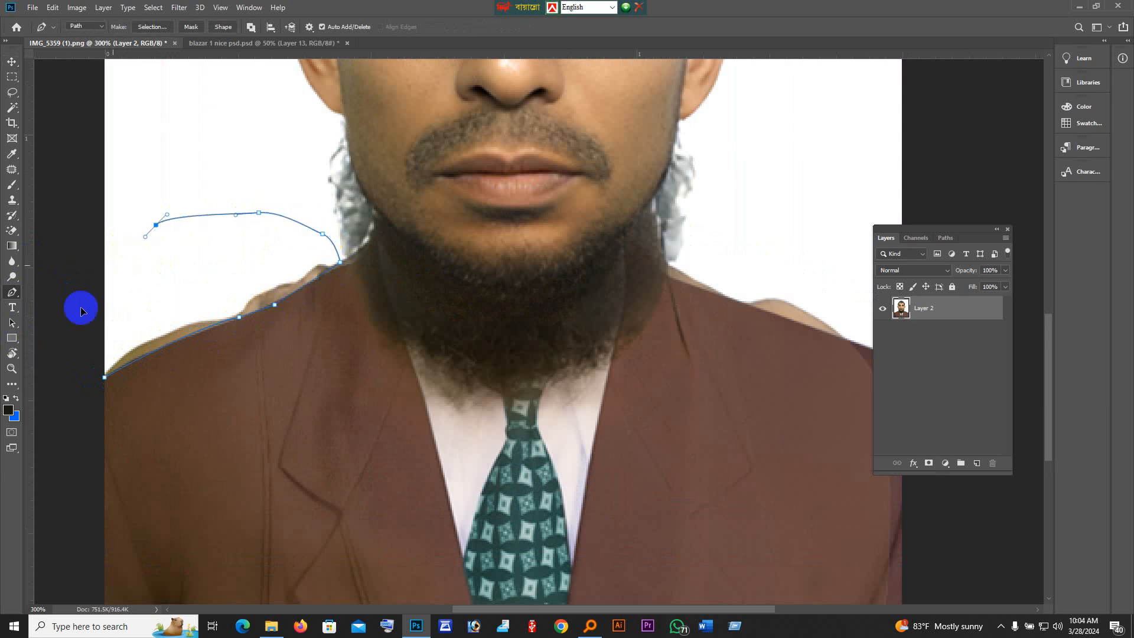
key(ctrl+Return)
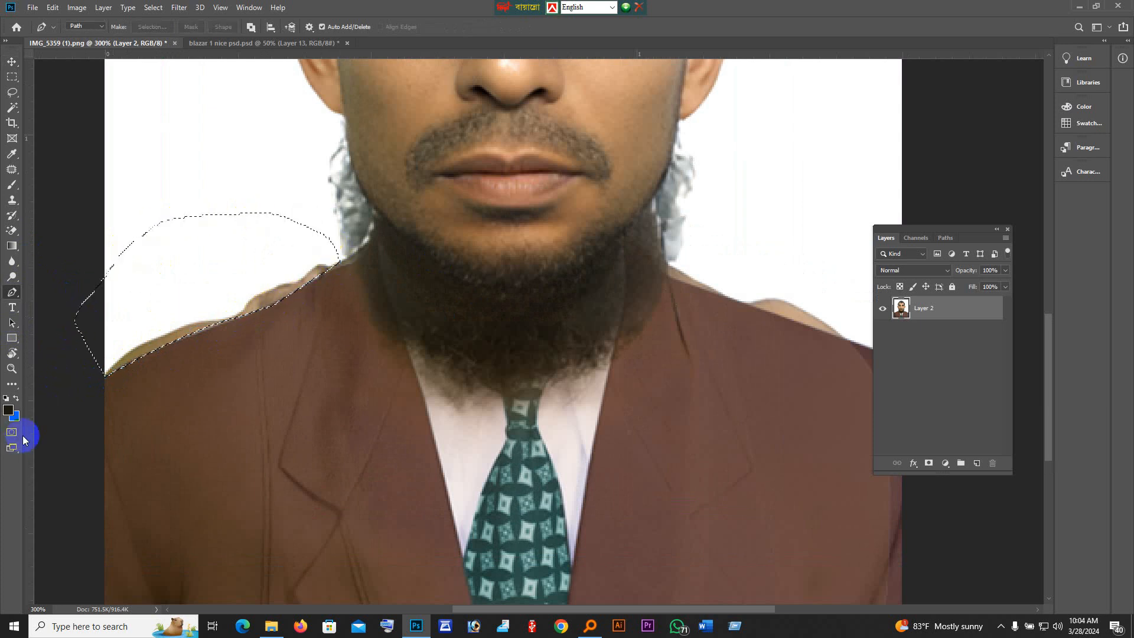
- Sample white from the backdrop, make it the background colour, clear the selected skin above the shoulder to white and deselect
click(8, 410)
click(260, 539)
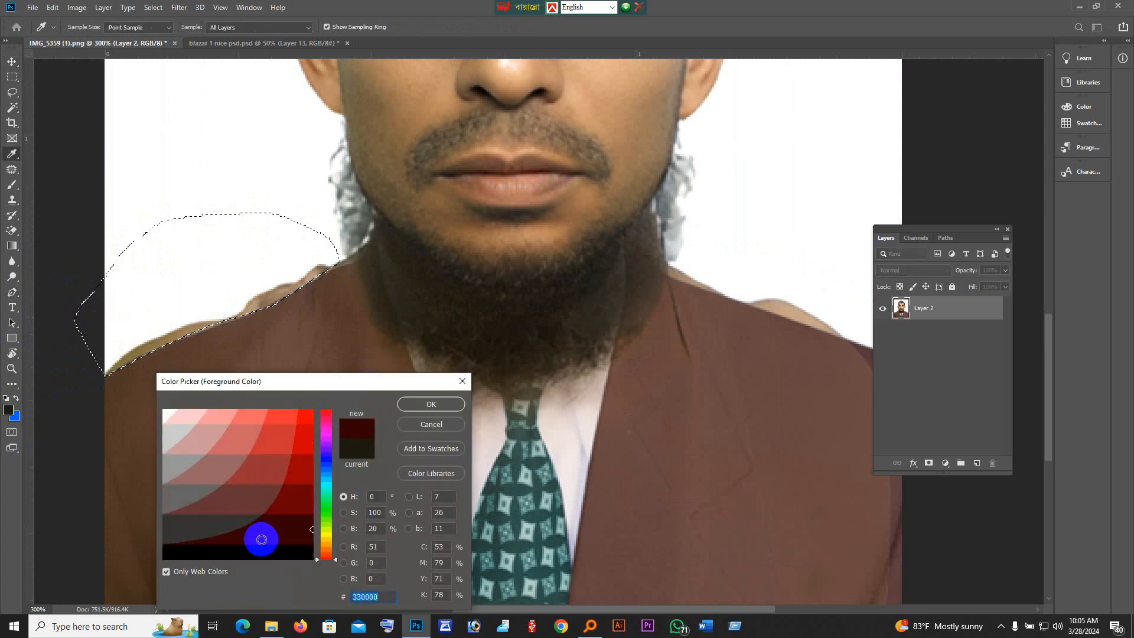
click(216, 155)
click(431, 404)
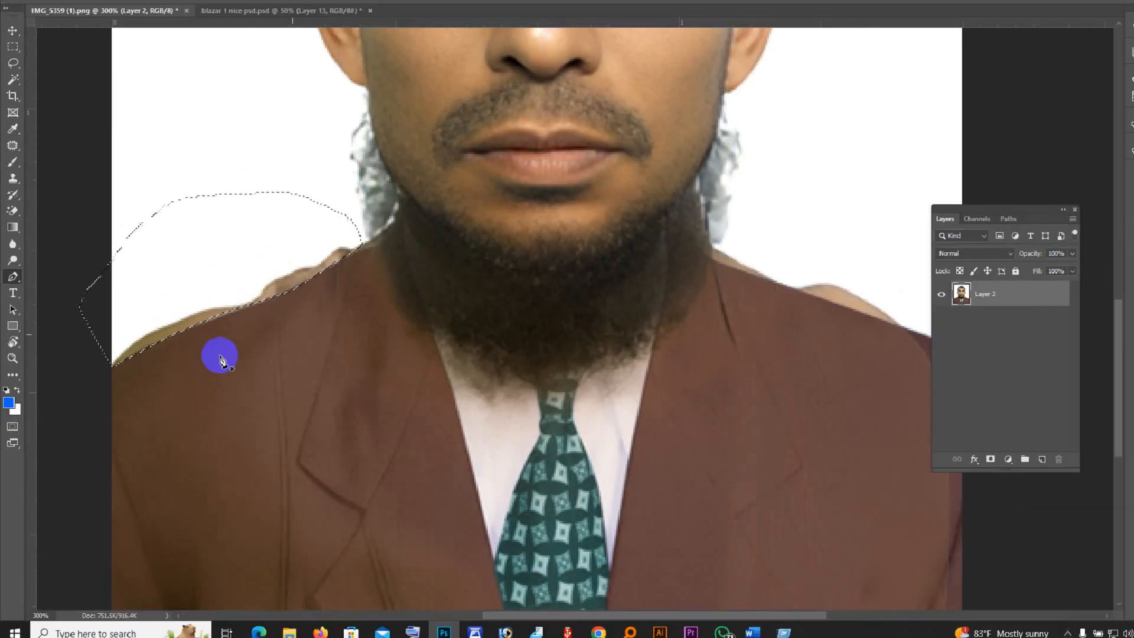
key(Delete)
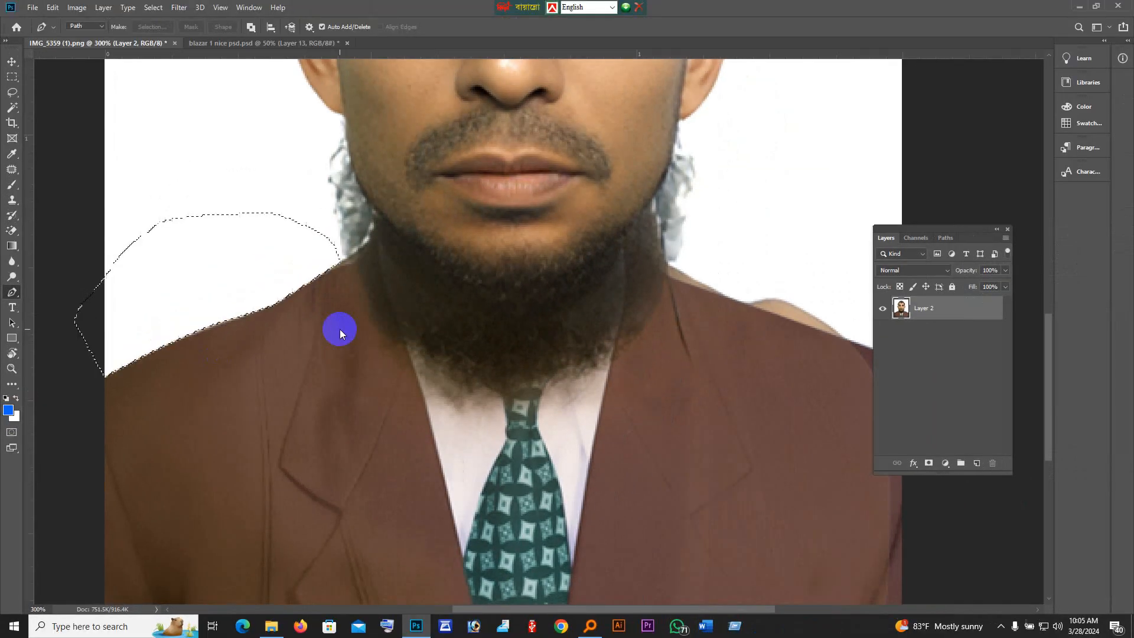
key(ctrl+d)
- Trace the exposed skin above the blazer's shoulder on the image's right side with the Pen tool, select it, clear it to white and deselect
click(689, 262)
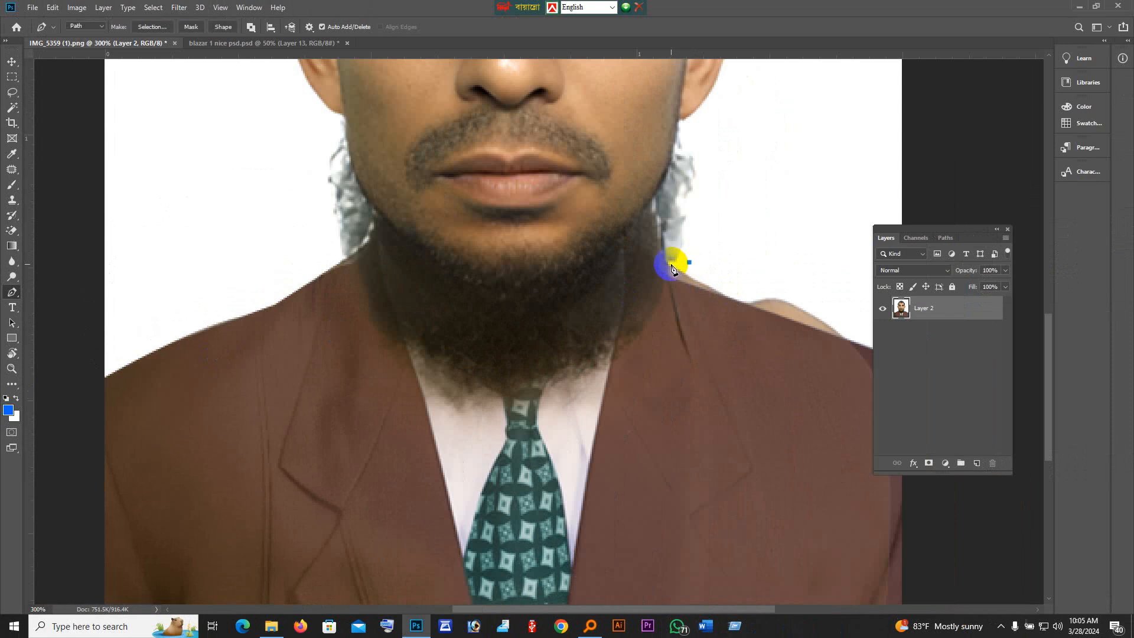
click(717, 293)
click(756, 308)
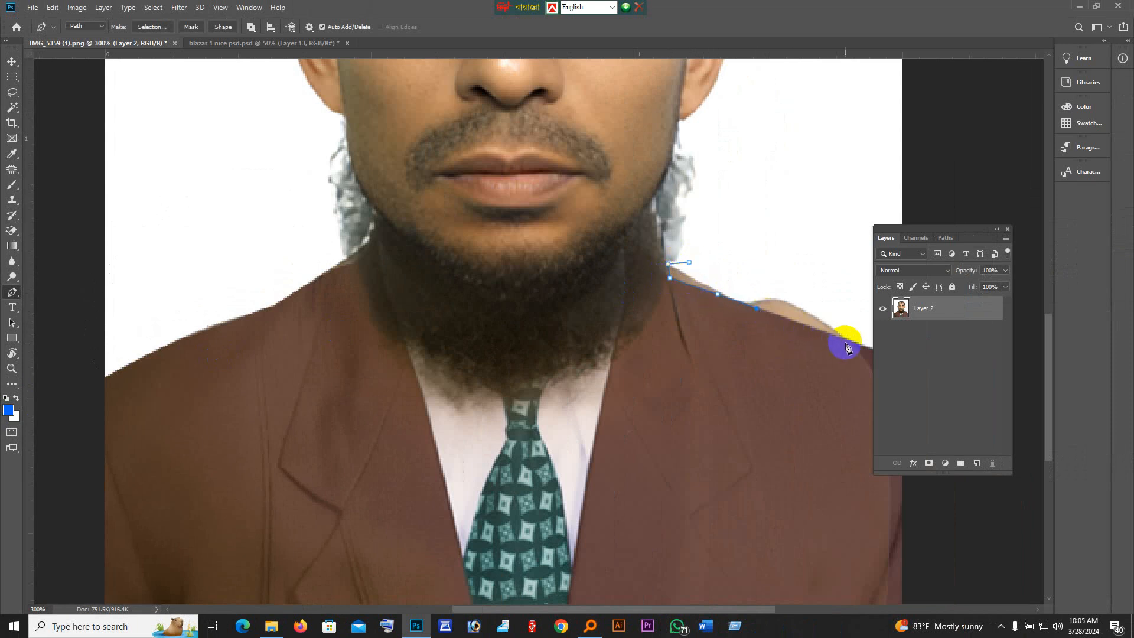
click(845, 298)
click(819, 265)
click(804, 244)
click(749, 254)
click(718, 257)
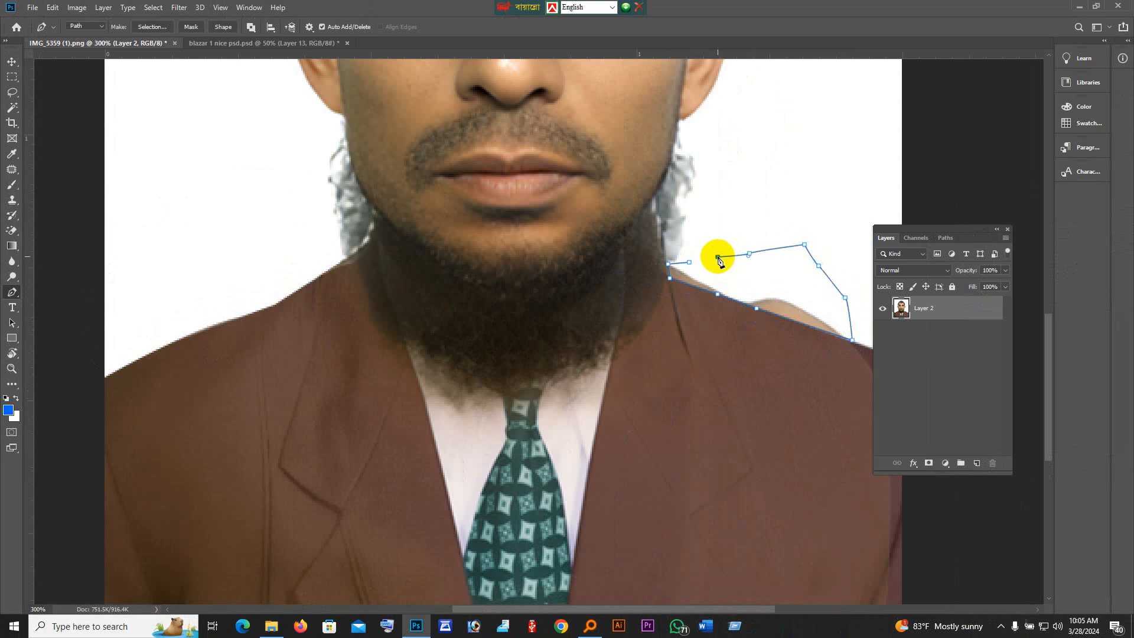
key(Return)
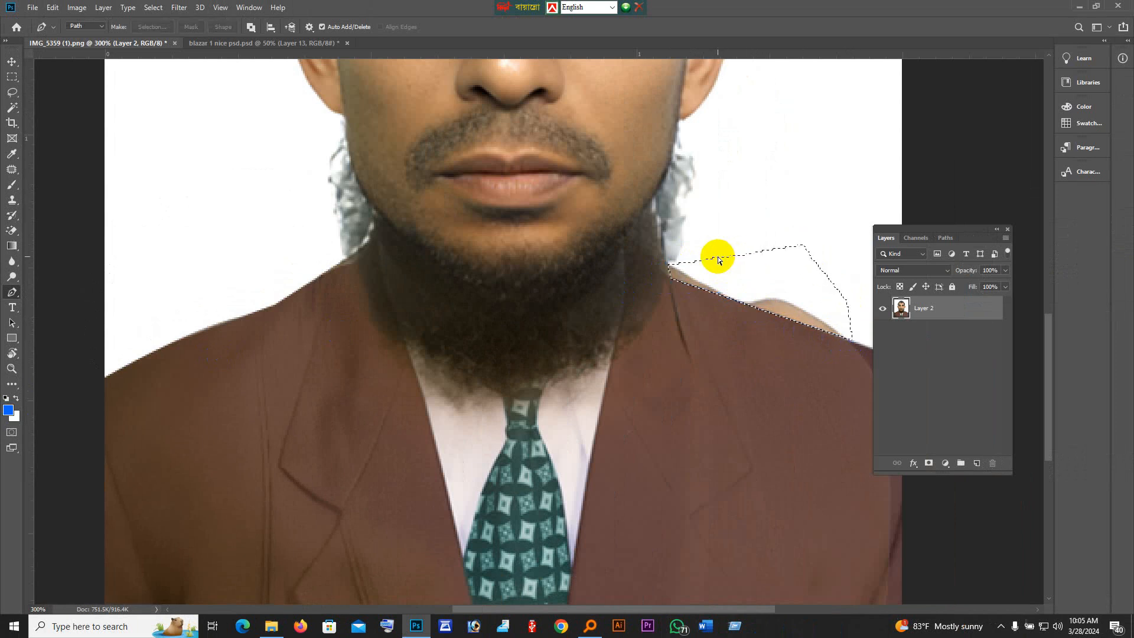
key(Delete)
key(ctrl+d)
- Examine the whole portrait, checking the cleaned shoulder edges, the beard over the blazer and tie, and the white backdrop
scroll(639, 294, down, 5)
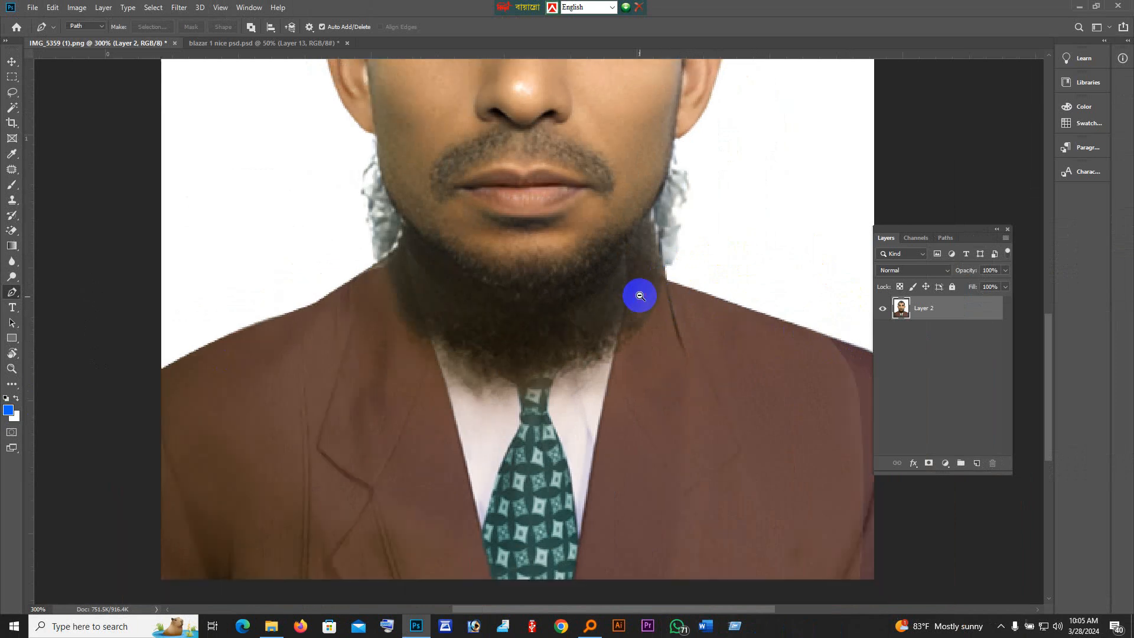
scroll(431, 357, up, 2)
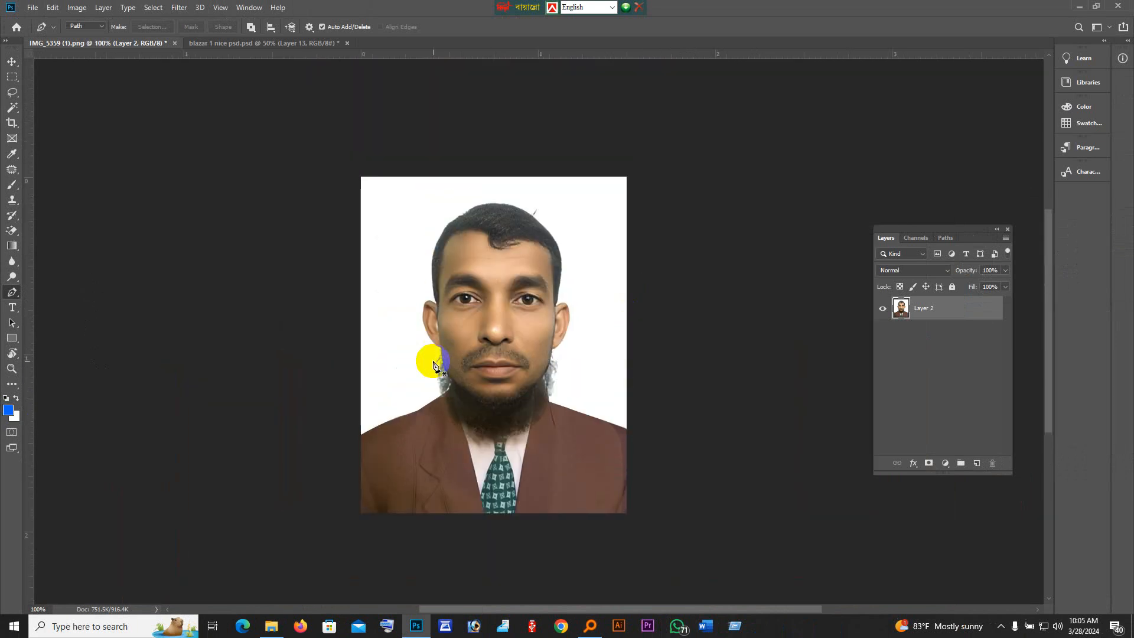
scroll(450, 405, down, 1)
scroll(555, 367, up, 1)
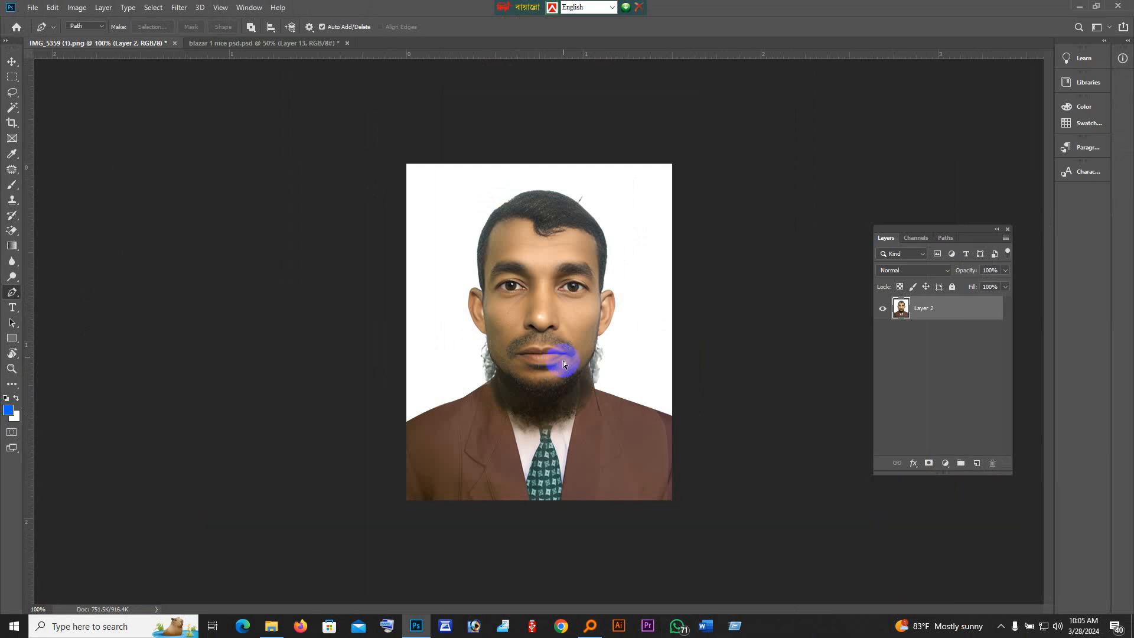
scroll(562, 364, up, 1)
scroll(575, 354, down, 1)
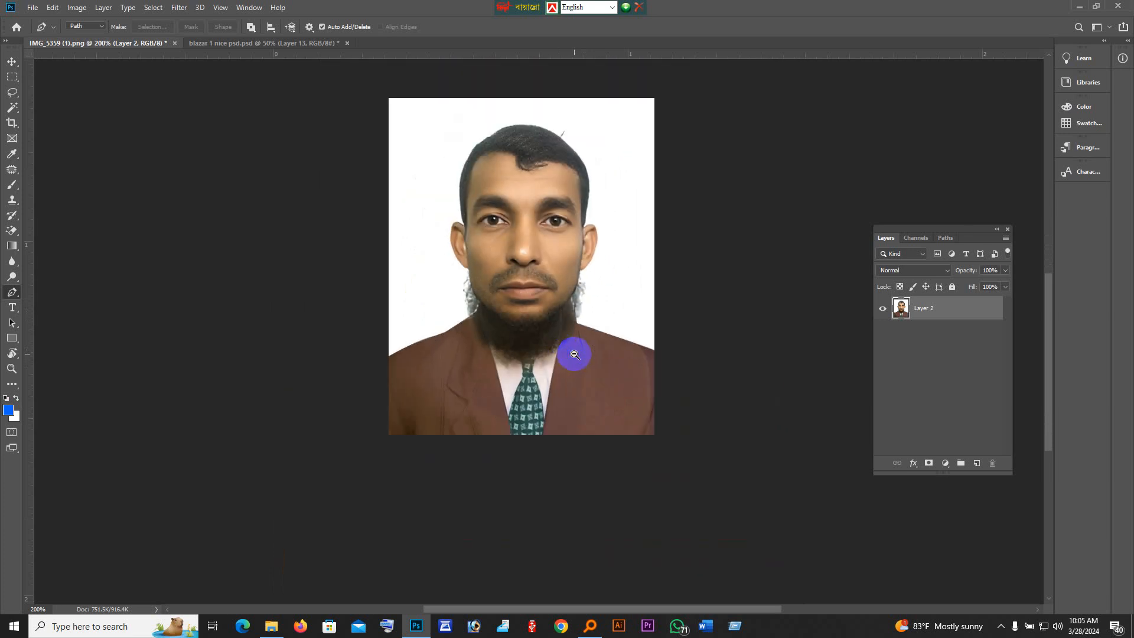
click(12, 62)
drag(613, 267, 570, 264)
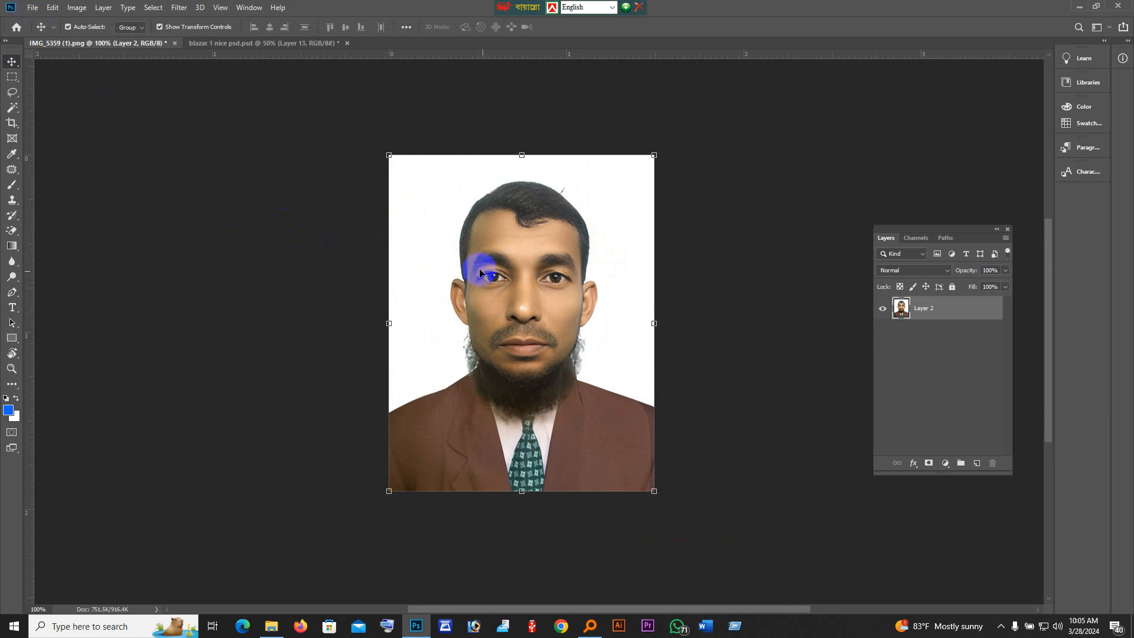
scroll(481, 269, down, 3)
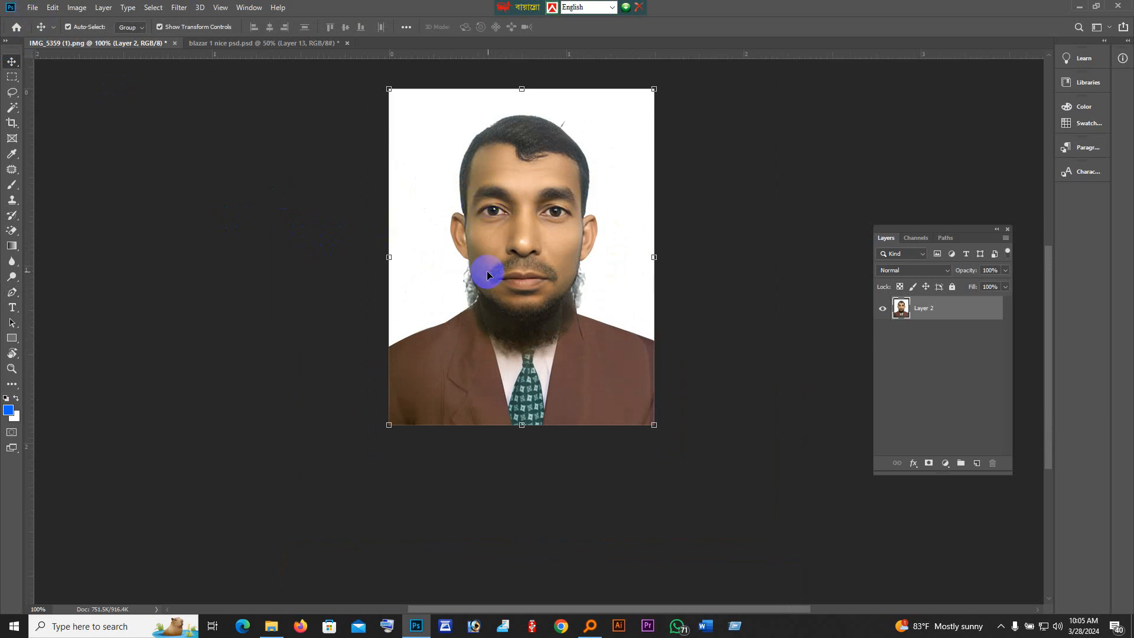
click(1000, 627)
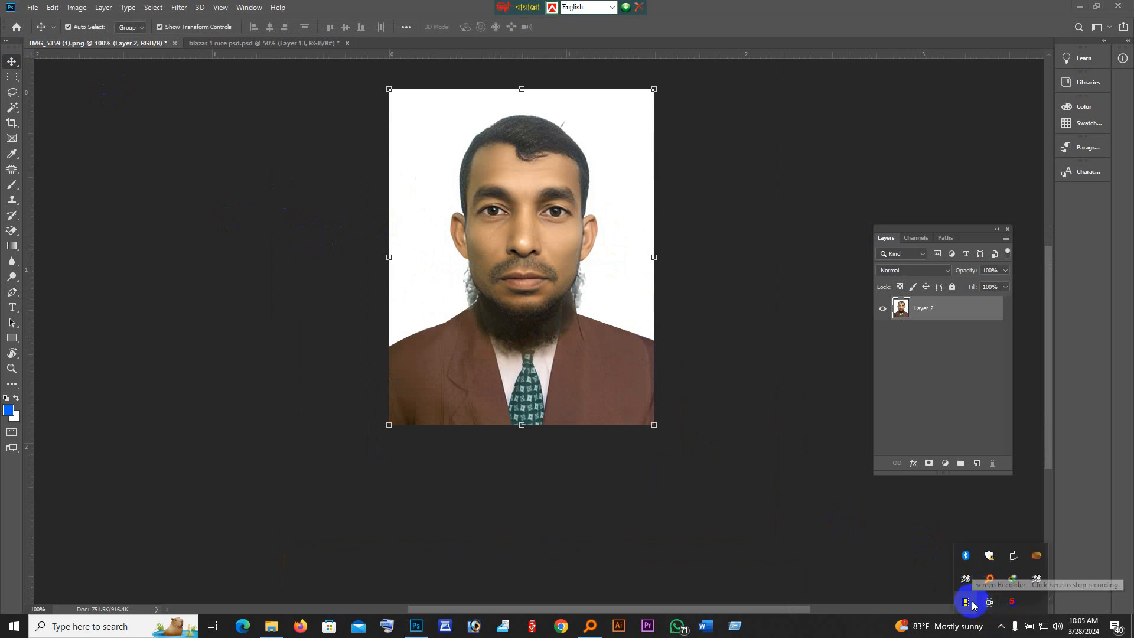